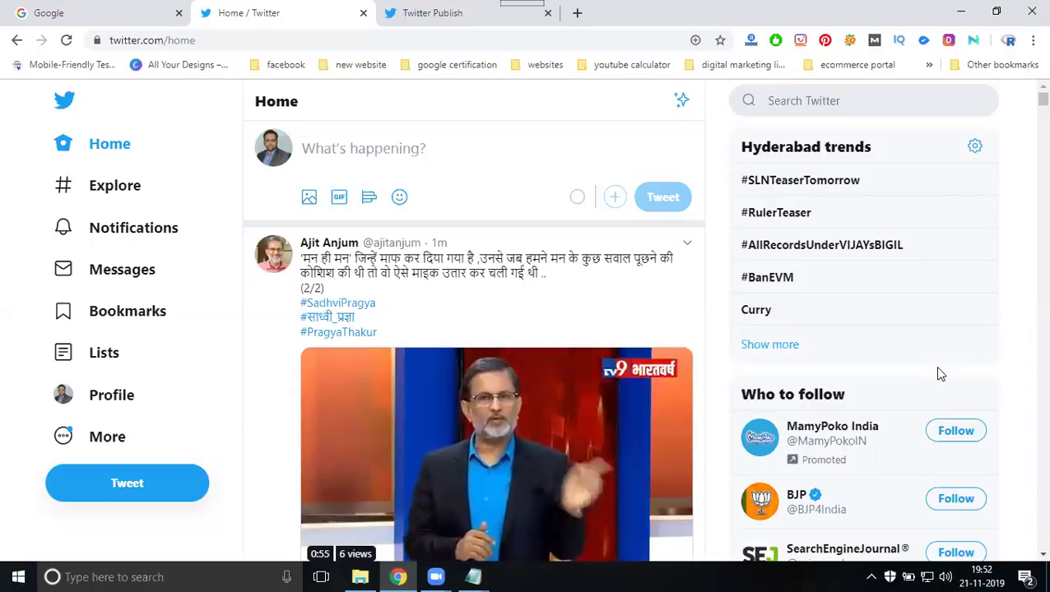
pyautogui.click(577, 17)
pyautogui.write('d')
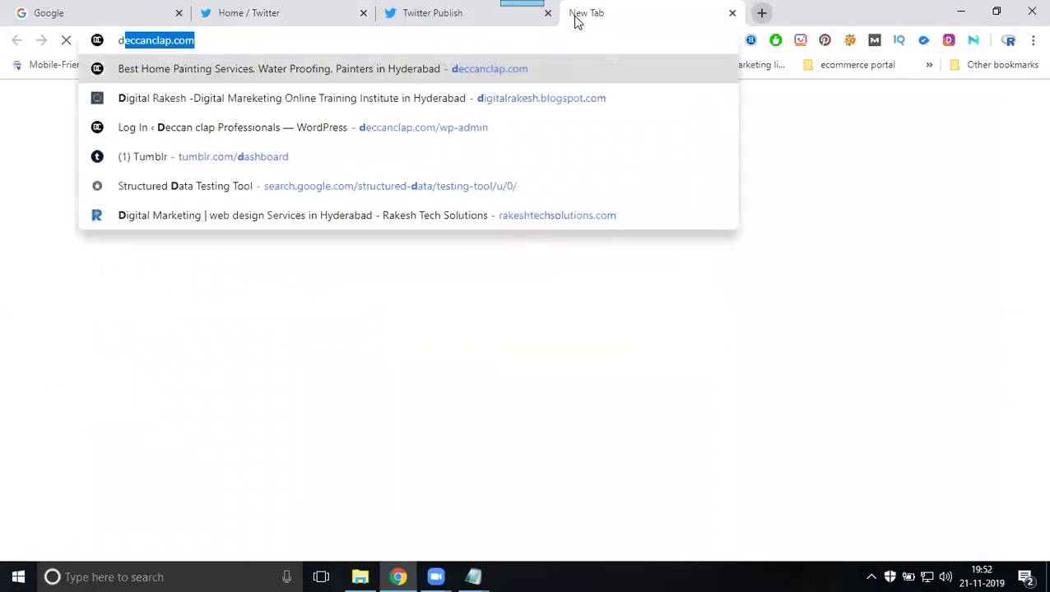
pyautogui.write('ig')
pyautogui.press('Return')
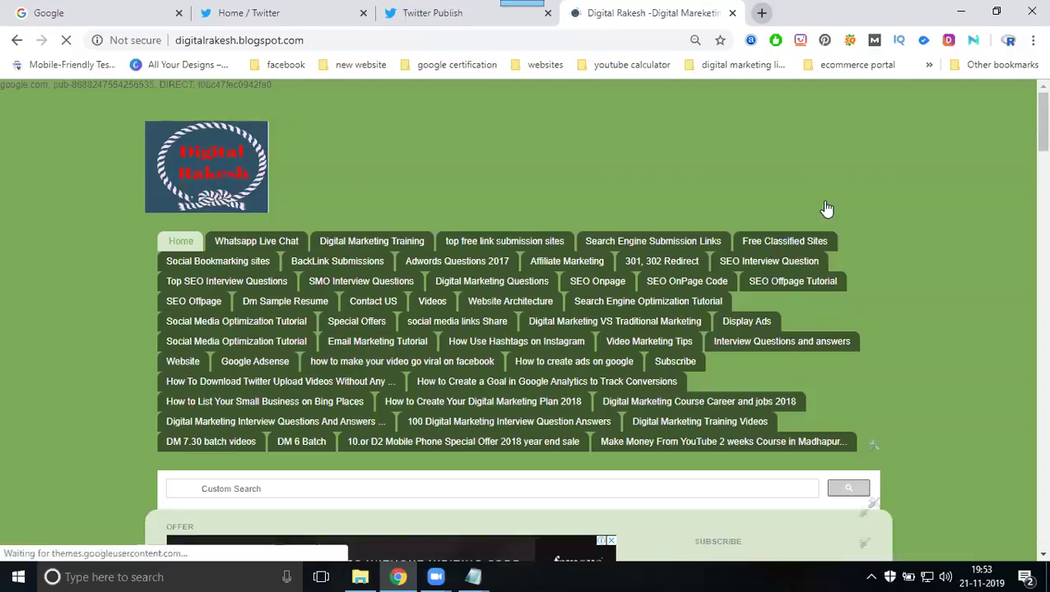
pyautogui.scroll(-5, 843, 198)
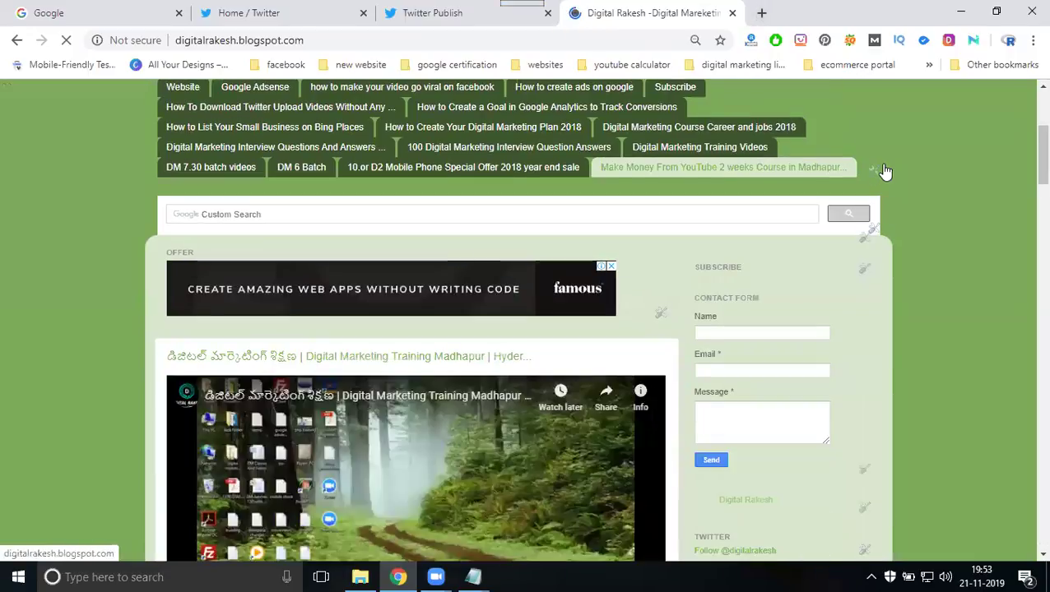
pyautogui.scroll(-3, 889, 173)
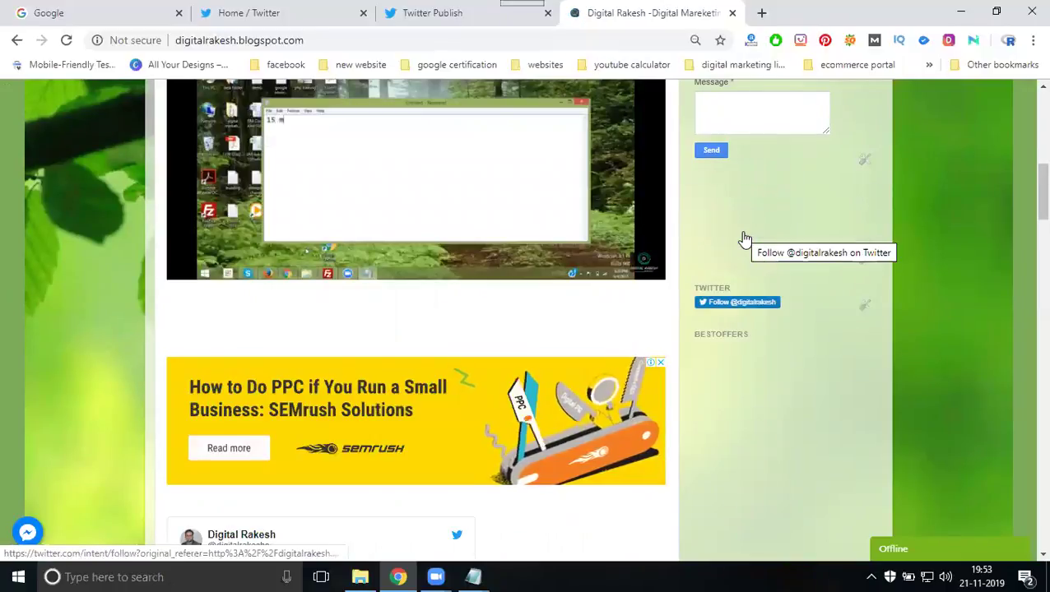
pyautogui.scroll(-3, 743, 296)
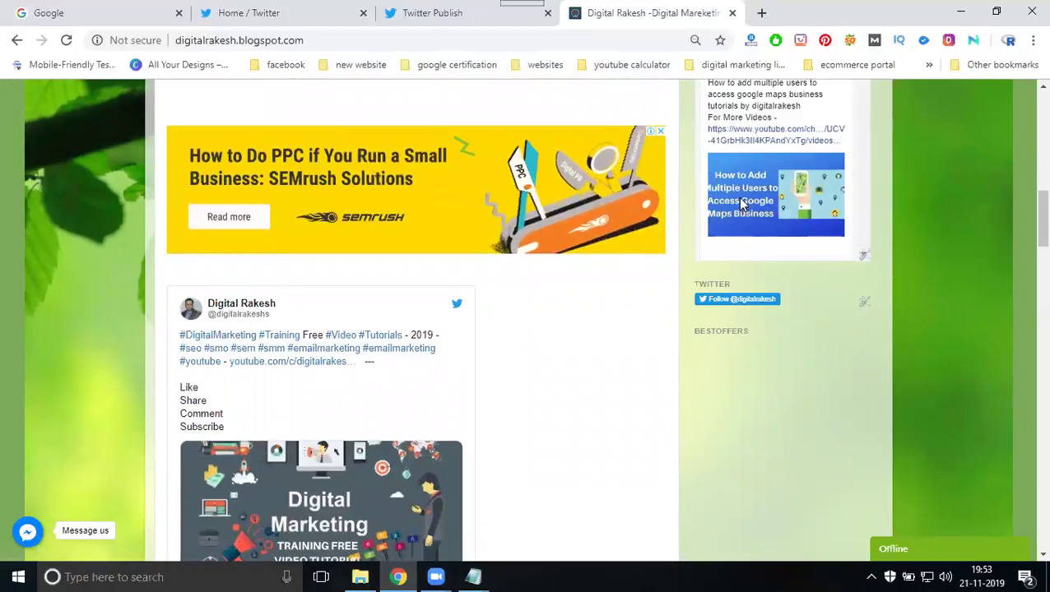
pyautogui.click(761, 301)
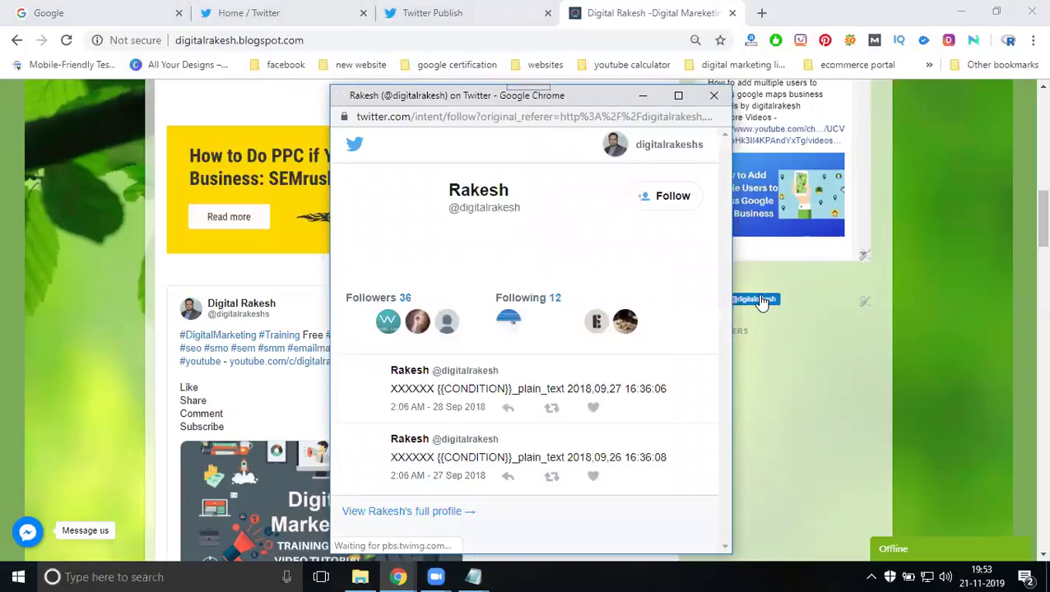
# Step: Close the follow popup, view the Youtube Video Advertising Company service page, and return to Twitter Publish
pyautogui.click(713, 95)
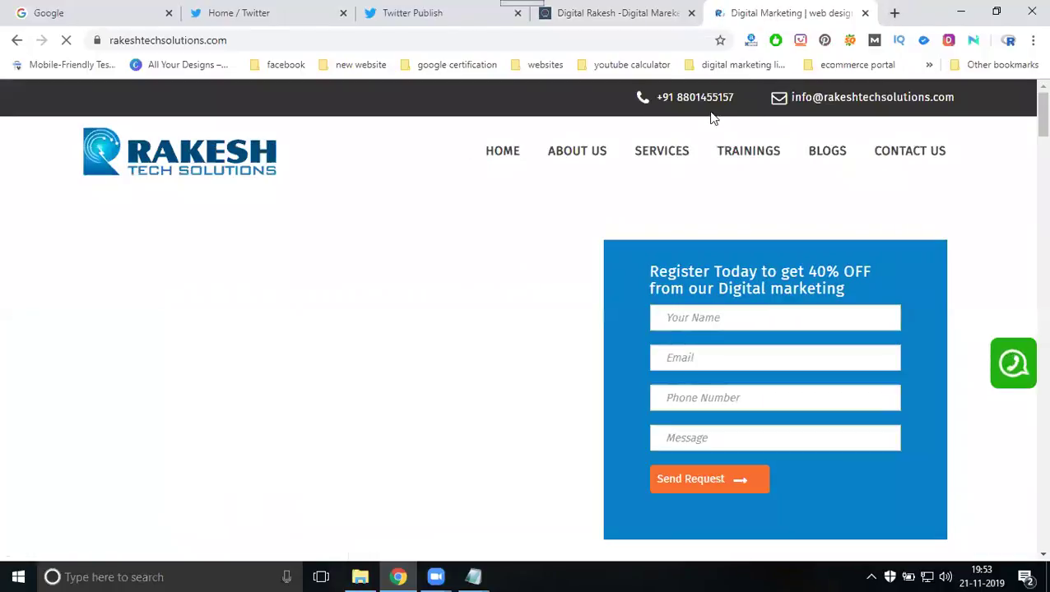
pyautogui.click(665, 151)
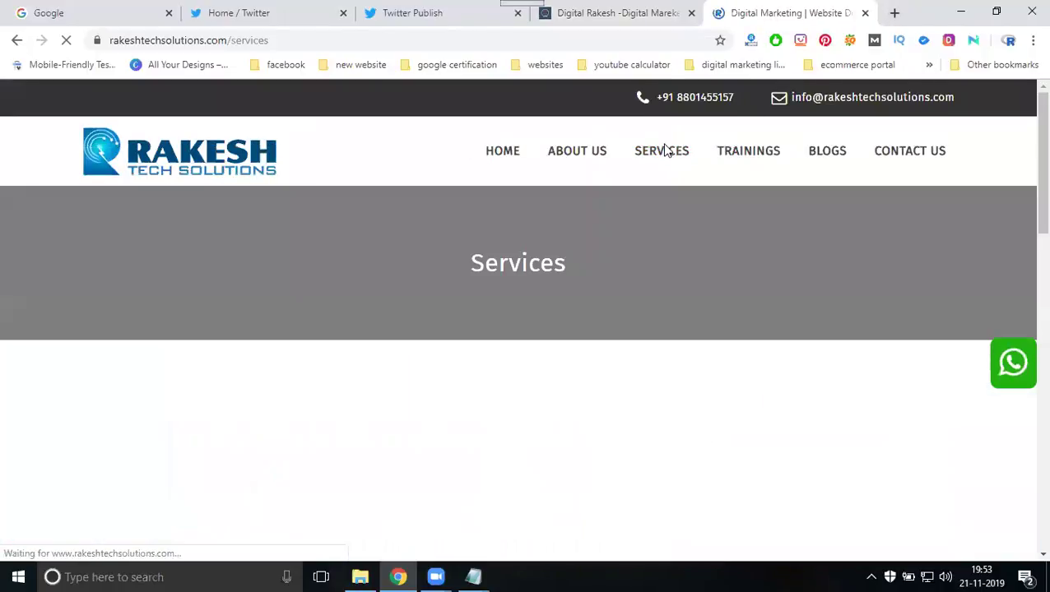
pyautogui.scroll(-5, 475, 260)
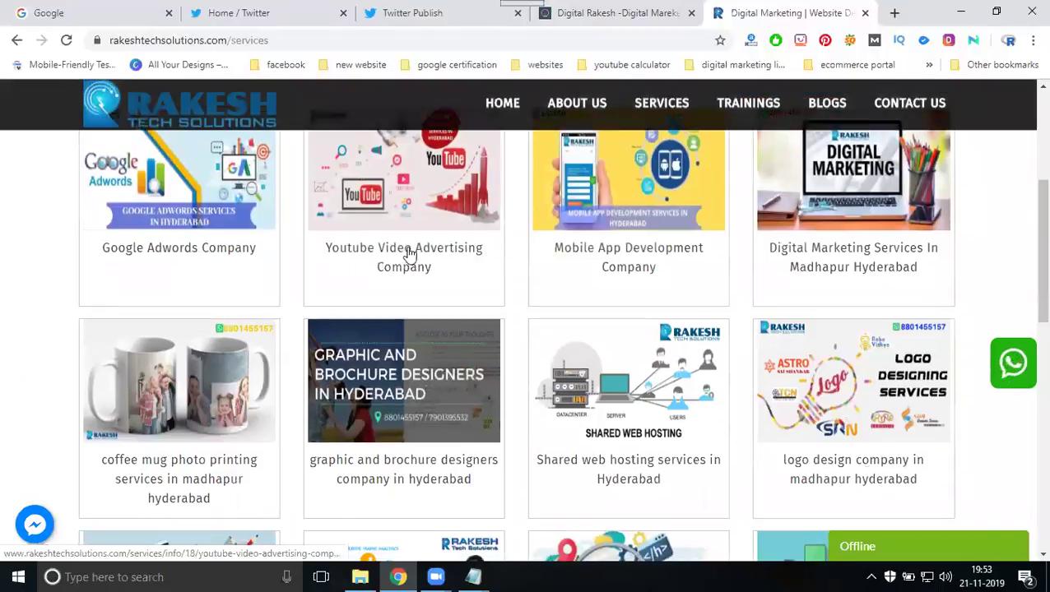
pyautogui.click(406, 254)
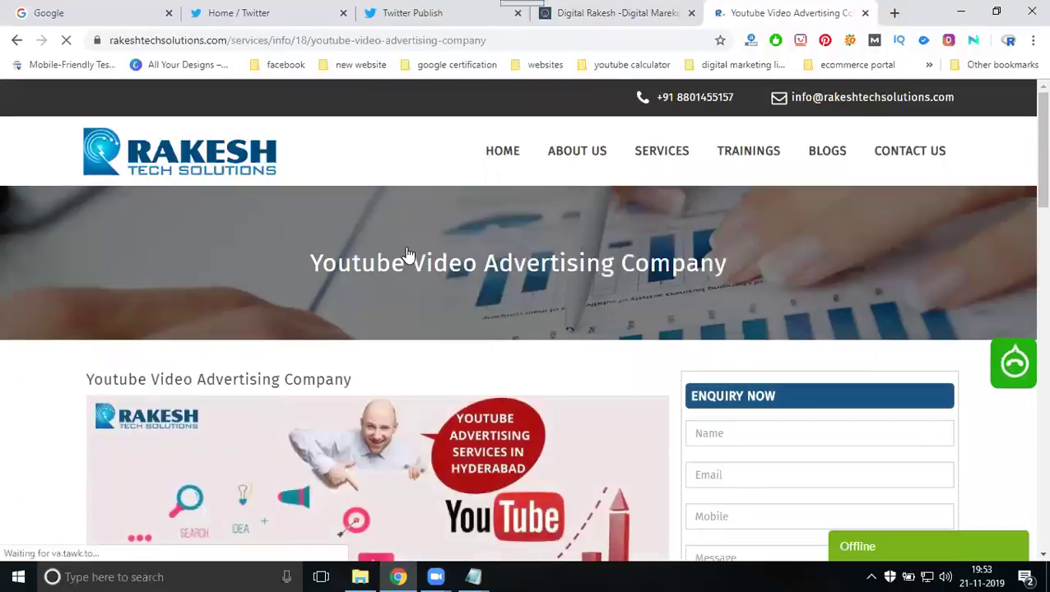
pyautogui.scroll(-15, 408, 255)
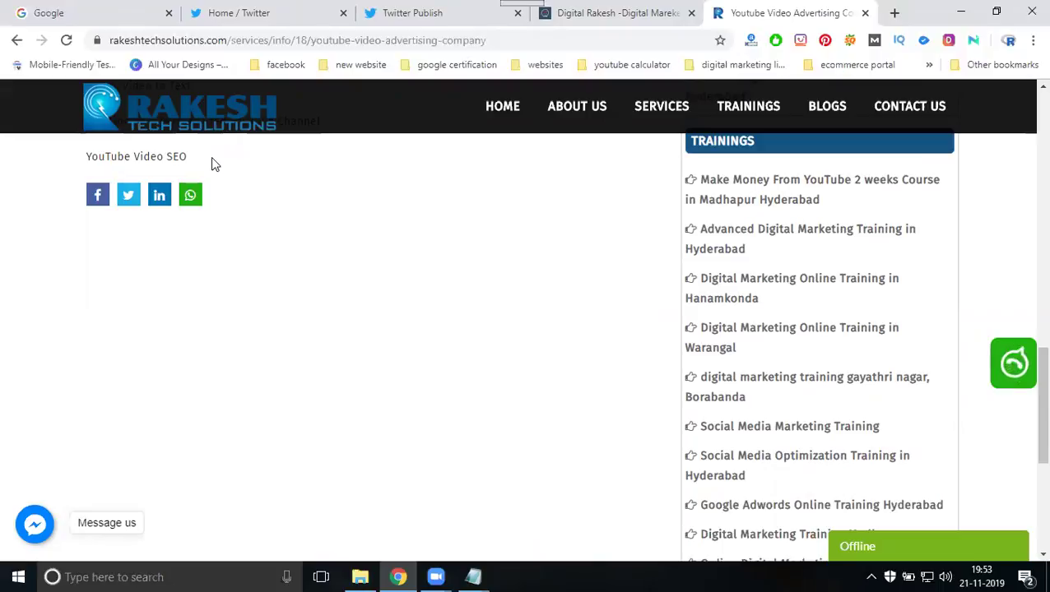
pyautogui.click(400, 13)
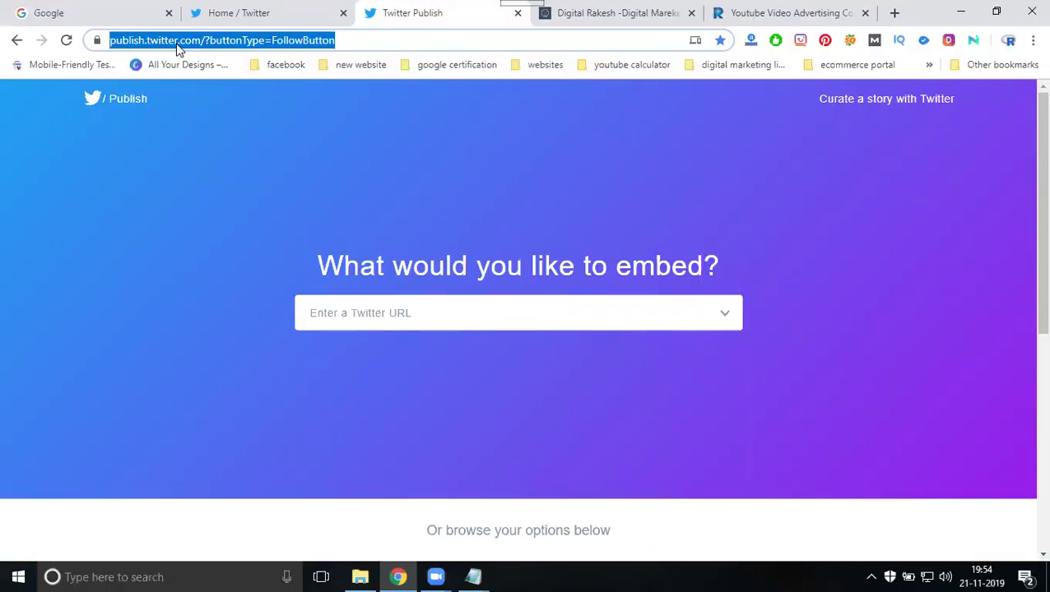
# Step: Paste the publish.twitter.com Follow Button address into a new Notepad note and minimize it
pyautogui.press('super+e')
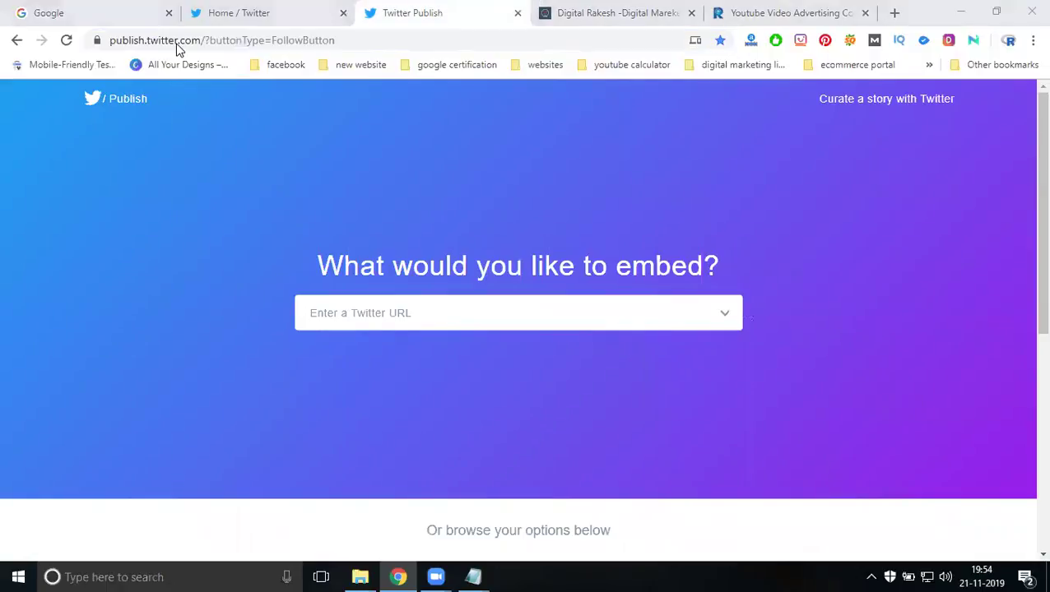
pyautogui.click(785, 13)
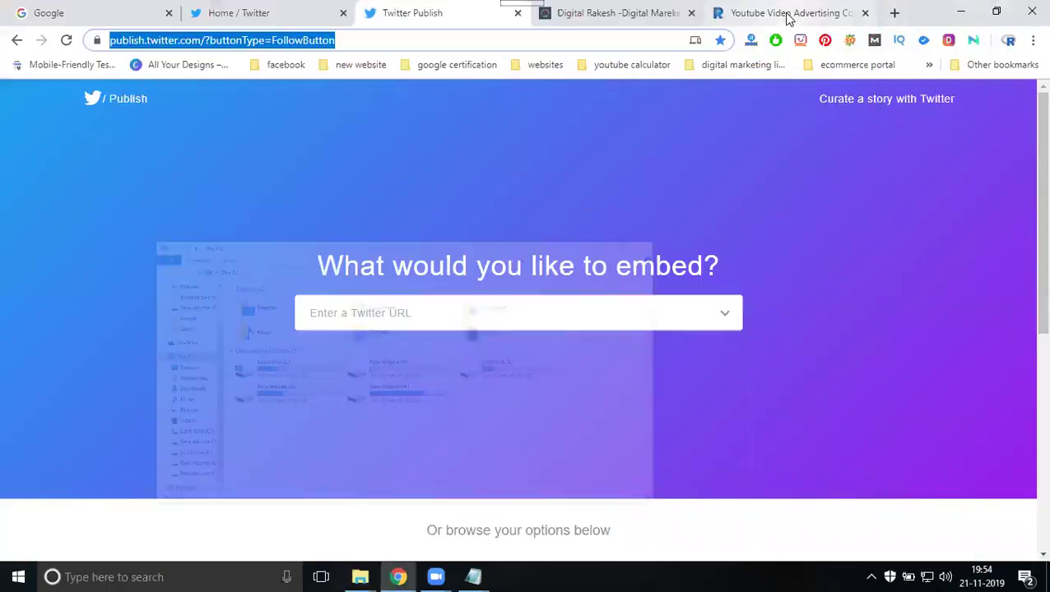
pyautogui.press('super+r')
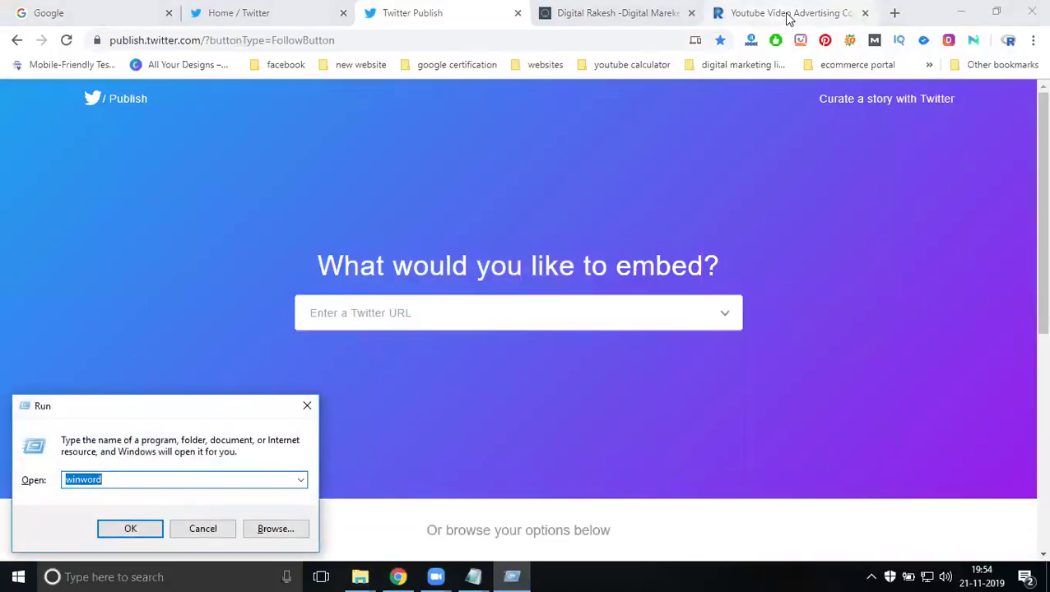
pyautogui.press('Return')
pyautogui.write('https://publish.twitter.com/?buttonType=FollowButton')
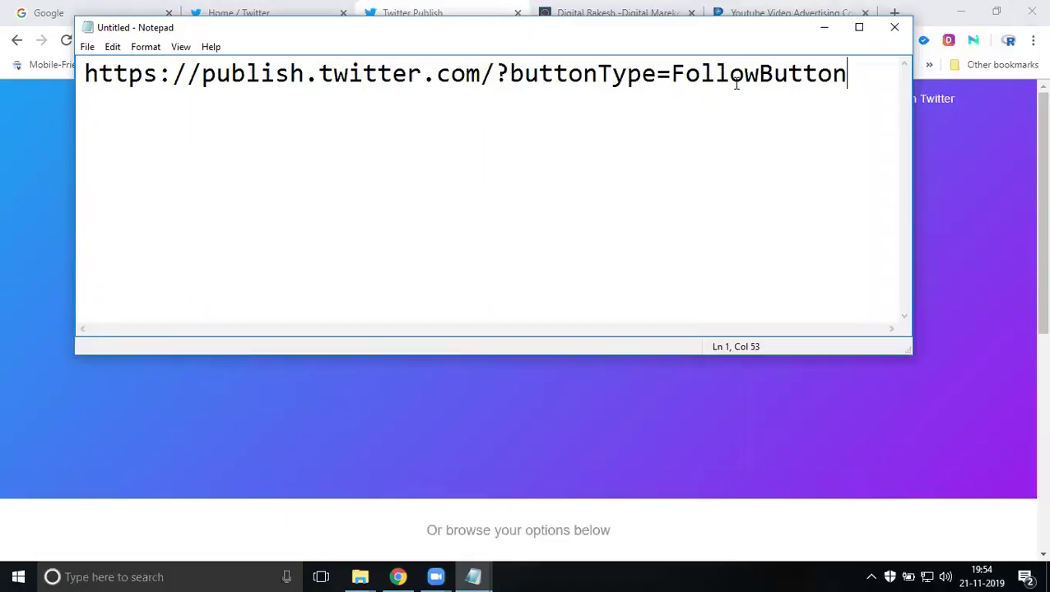
pyautogui.click(824, 27)
# Step: Search Twitter for 'rakesh', open RakeshTech Solutions, and copy its address twitter.com/rtsolutionshyd
pyautogui.click(234, 11)
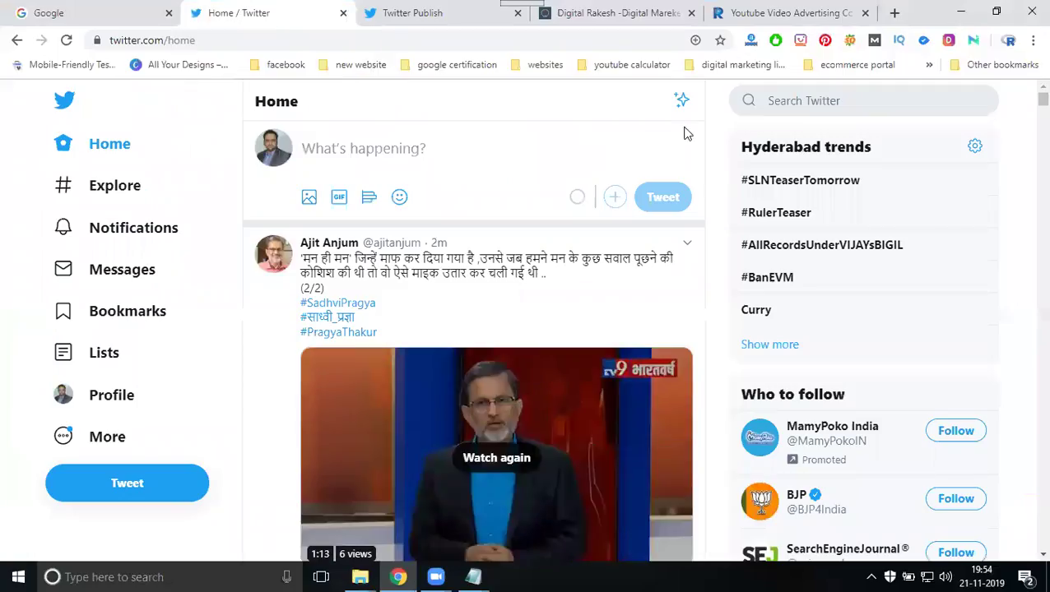
pyautogui.click(815, 101)
pyautogui.write('rakeshtechsolutions')
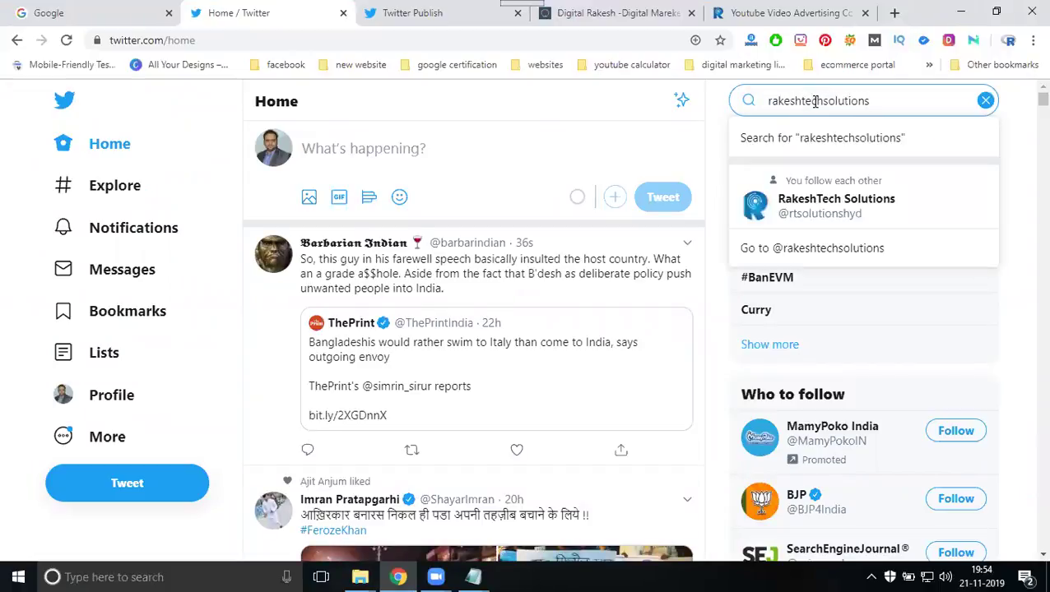
pyautogui.click(802, 146)
pyautogui.click(200, 39)
pyautogui.rightClick(200, 41)
pyautogui.click(235, 120)
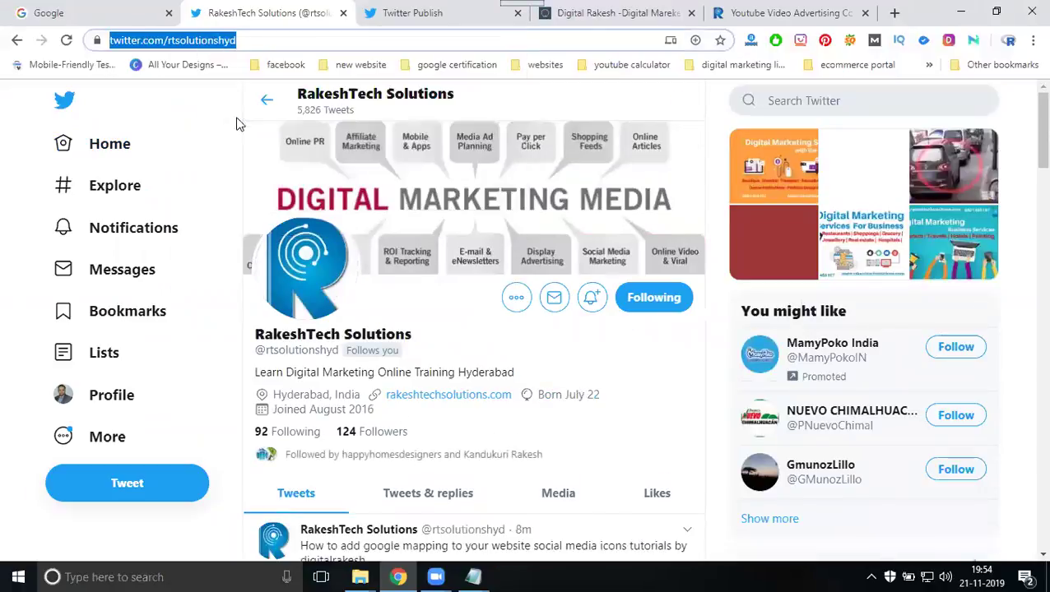
pyautogui.click(759, 10)
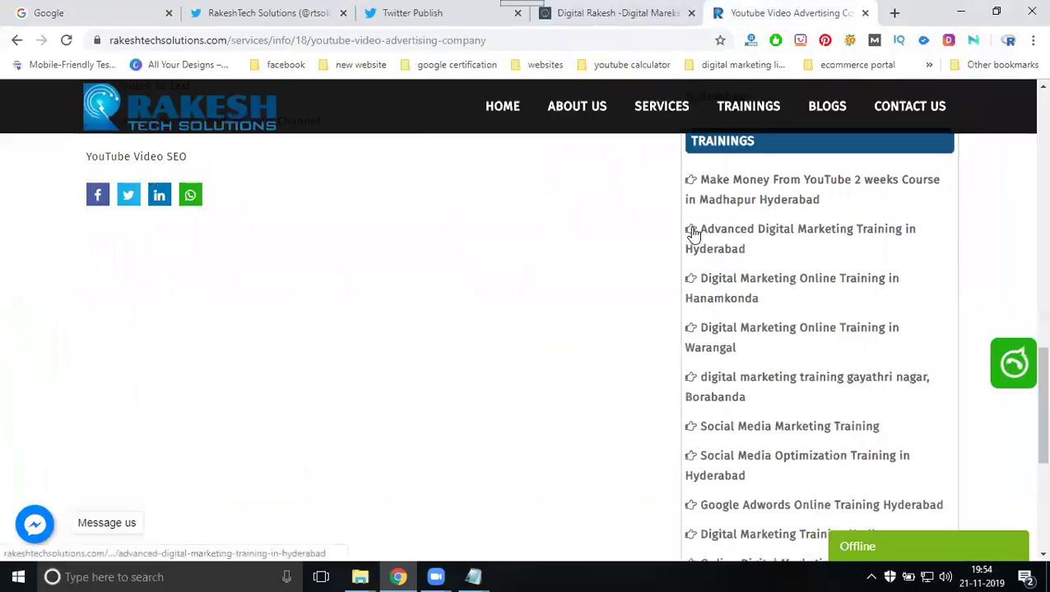
pyautogui.scroll(3, 457, 366)
pyautogui.scroll(6, 457, 366)
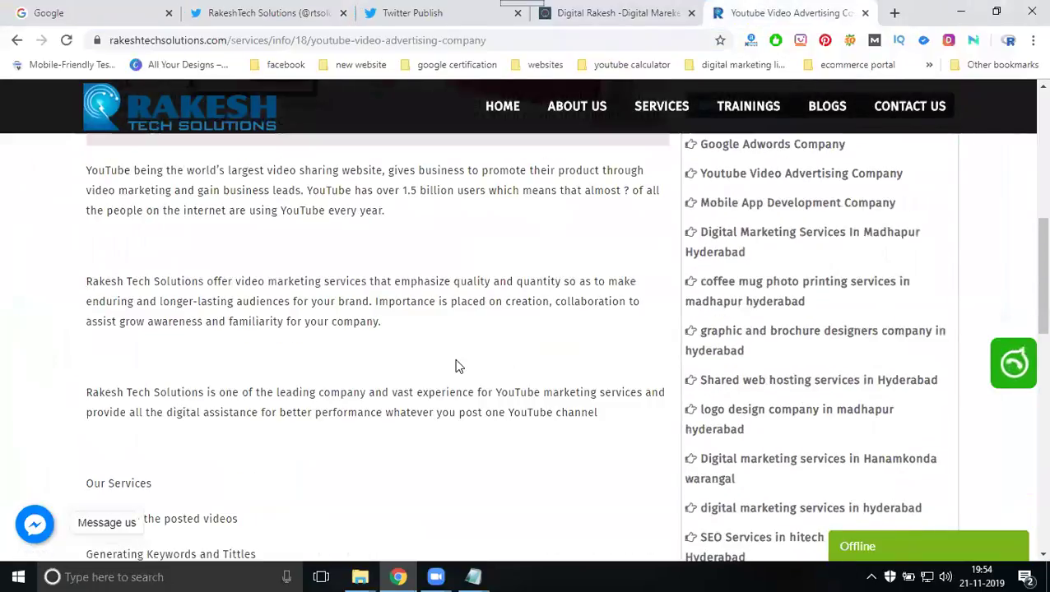
# Step: Paste twitter.com/rtsolutionshyd into the Twitter URL field and choose Twitter Buttons > Follow Button
pyautogui.click(441, 15)
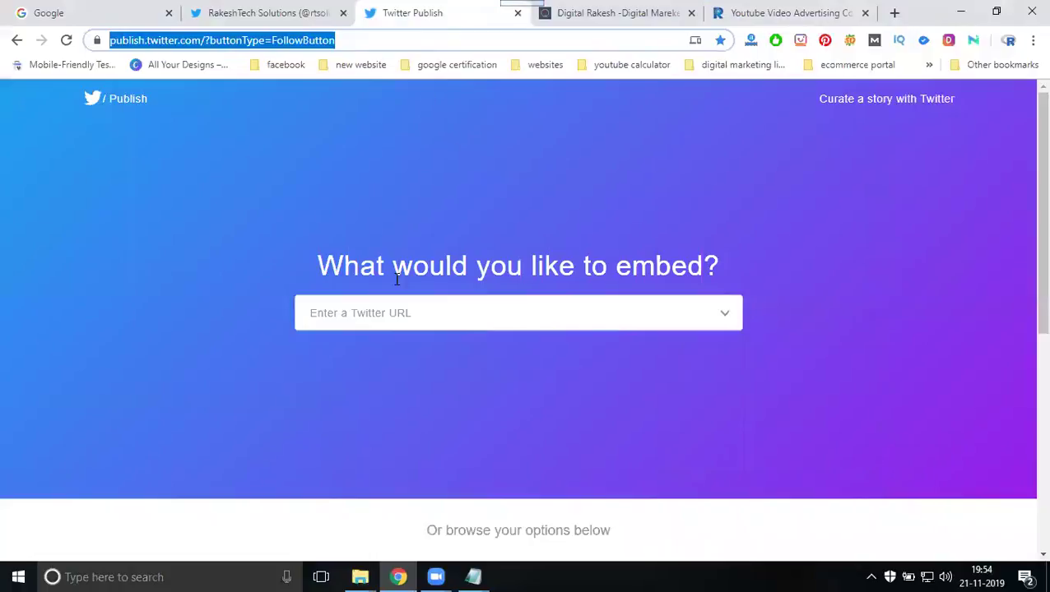
pyautogui.rightClick(394, 314)
pyautogui.click(422, 157)
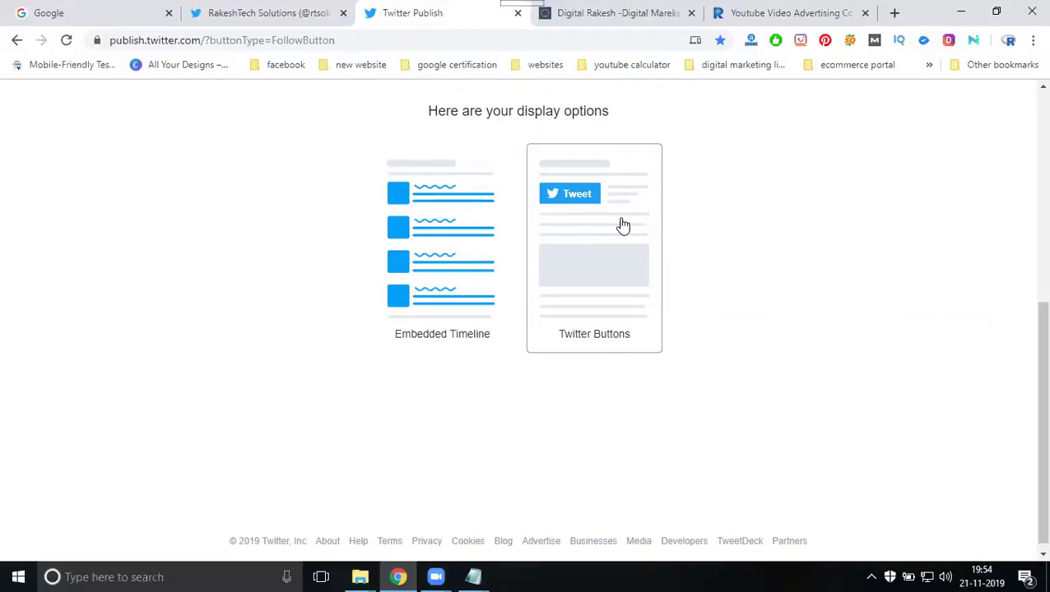
pyautogui.click(598, 238)
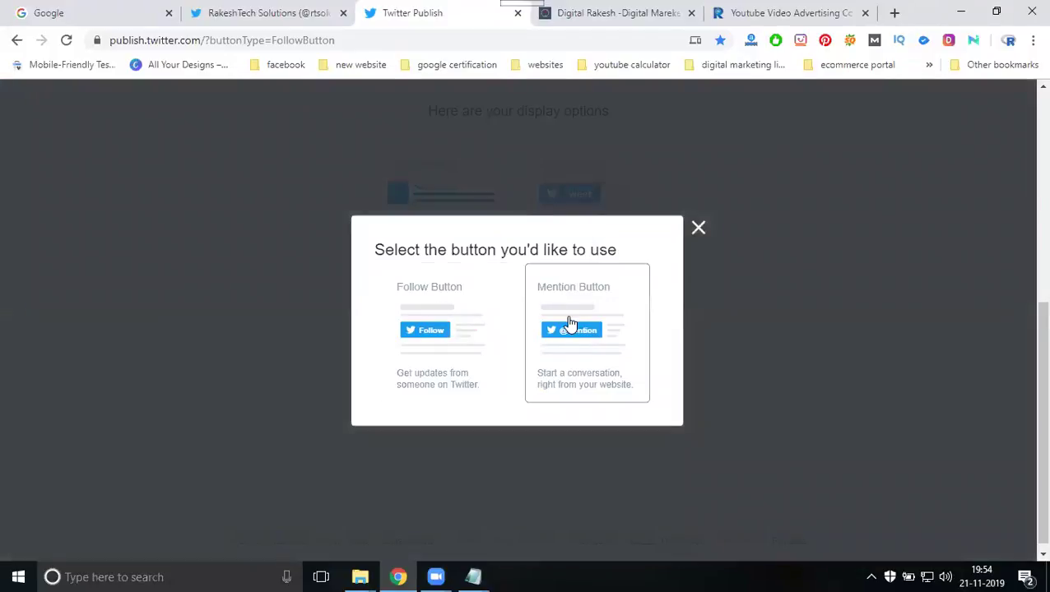
pyautogui.click(427, 329)
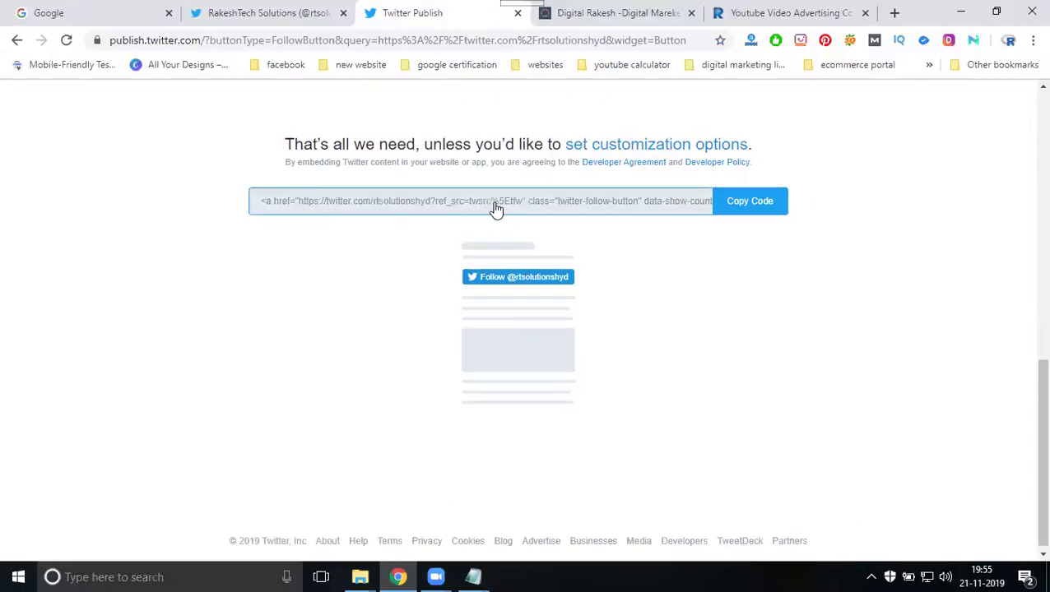
# Step: Try the Mention button, Embedded Timeline, and Follow button embed options in turn
pyautogui.scroll(4, 496, 209)
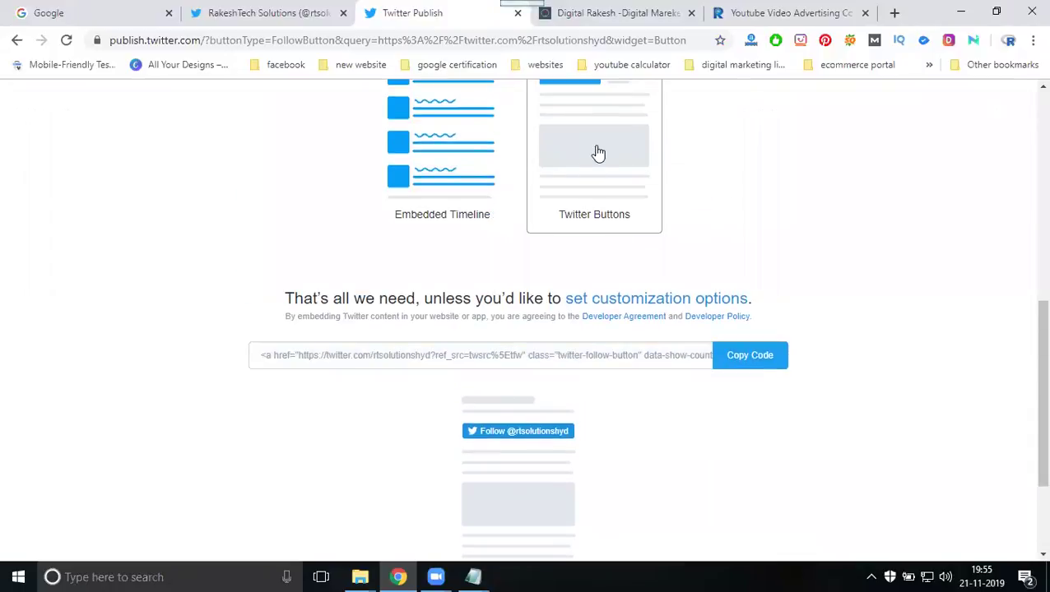
pyautogui.click(597, 153)
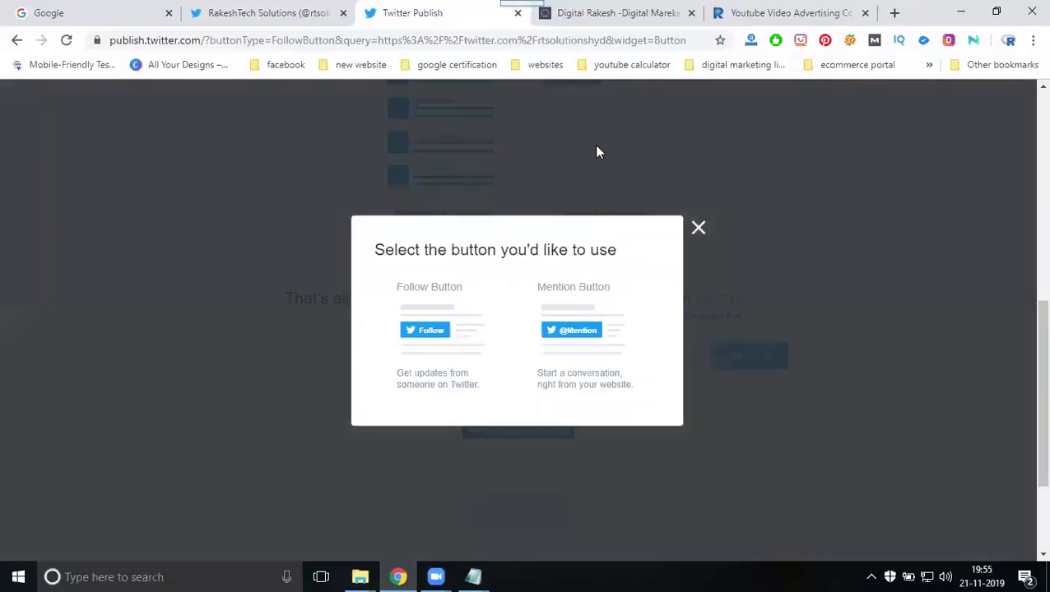
pyautogui.click(549, 329)
pyautogui.scroll(-2, 550, 329)
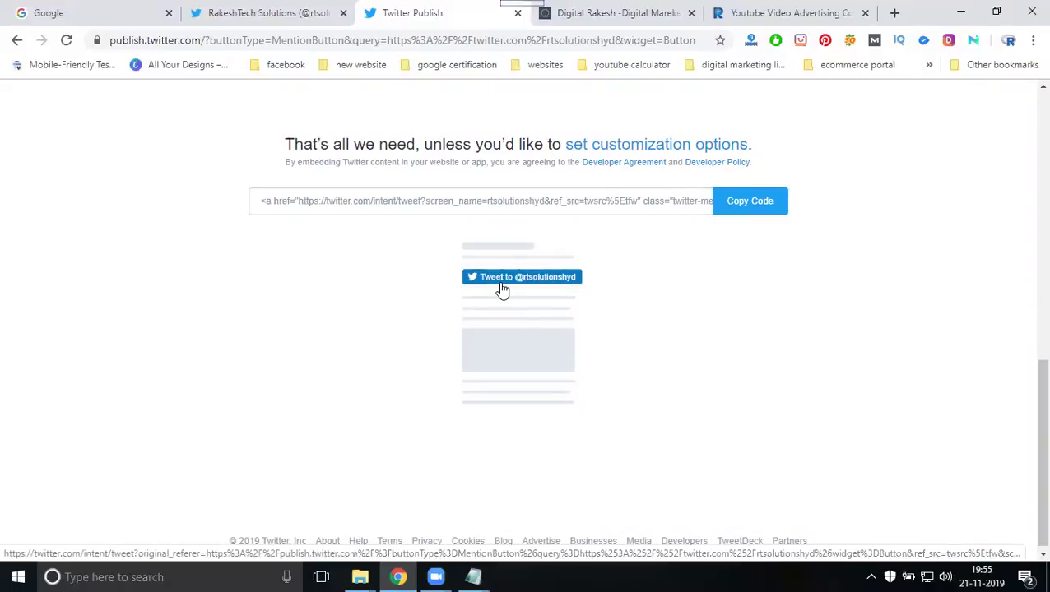
pyautogui.scroll(3, 502, 286)
pyautogui.click(466, 215)
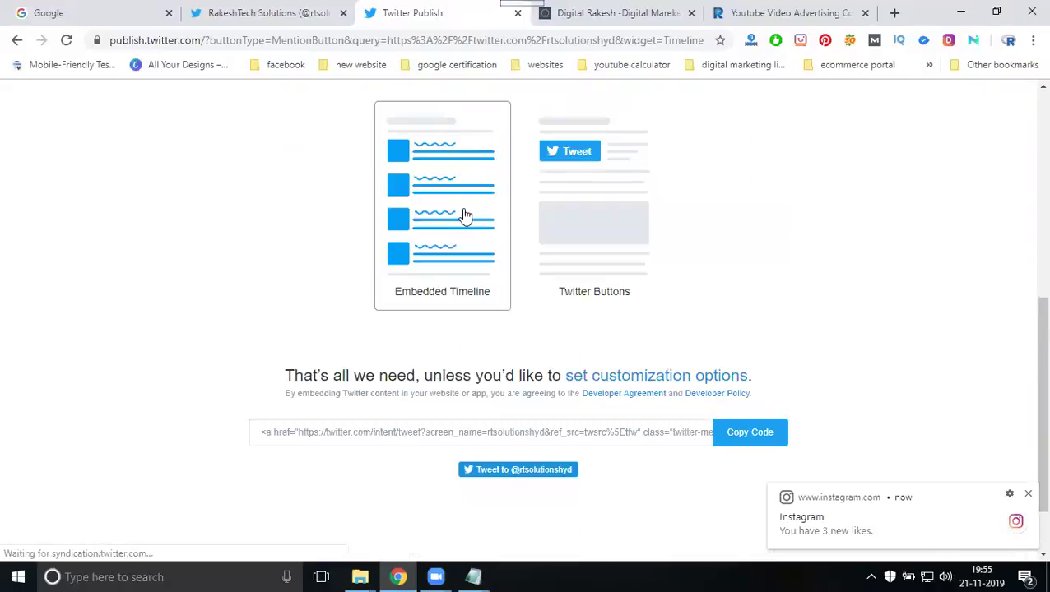
pyautogui.click(585, 217)
pyautogui.click(471, 309)
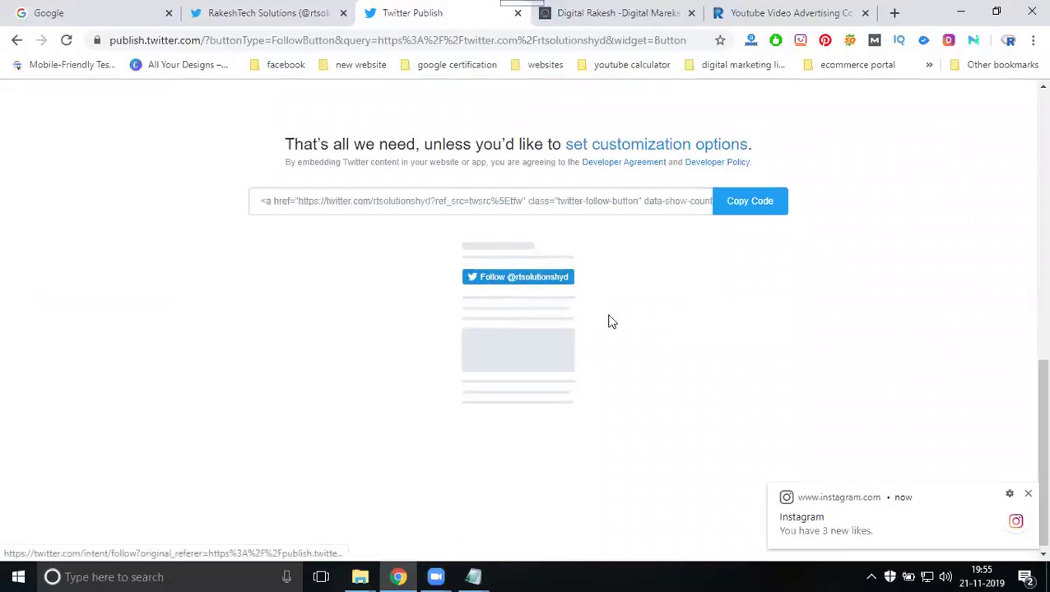
pyautogui.scroll(1, 625, 328)
pyautogui.click(485, 122)
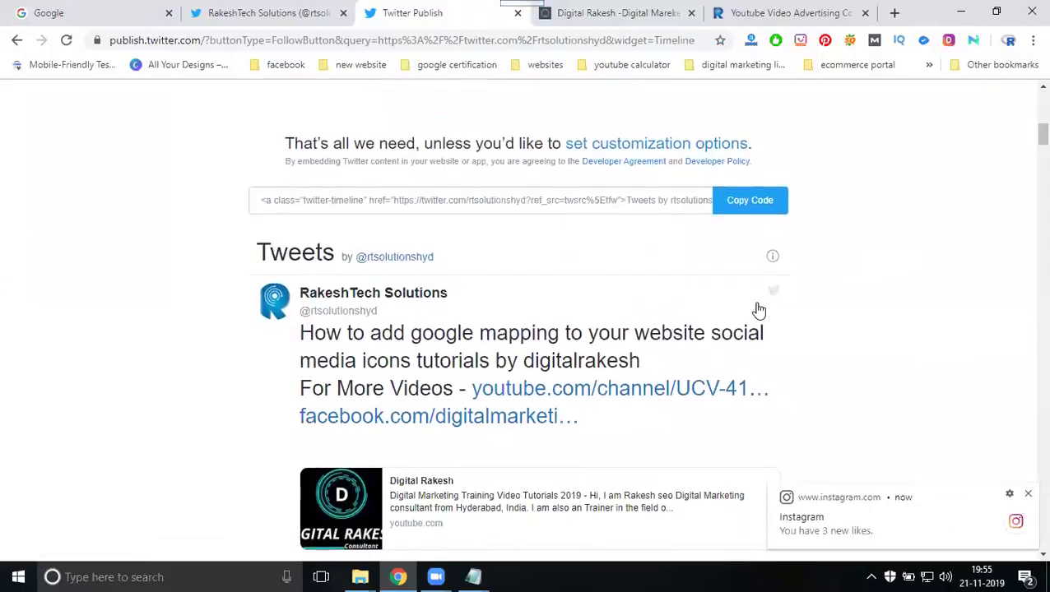
pyautogui.scroll(-7, 528, 243)
pyautogui.scroll(-14, 527, 244)
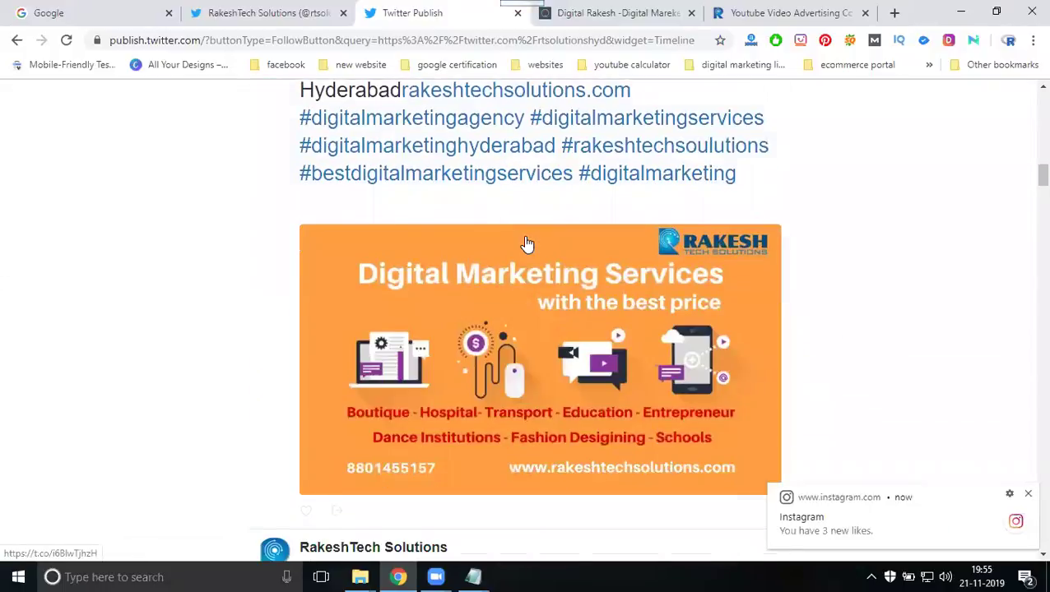
pyautogui.scroll(-9, 528, 243)
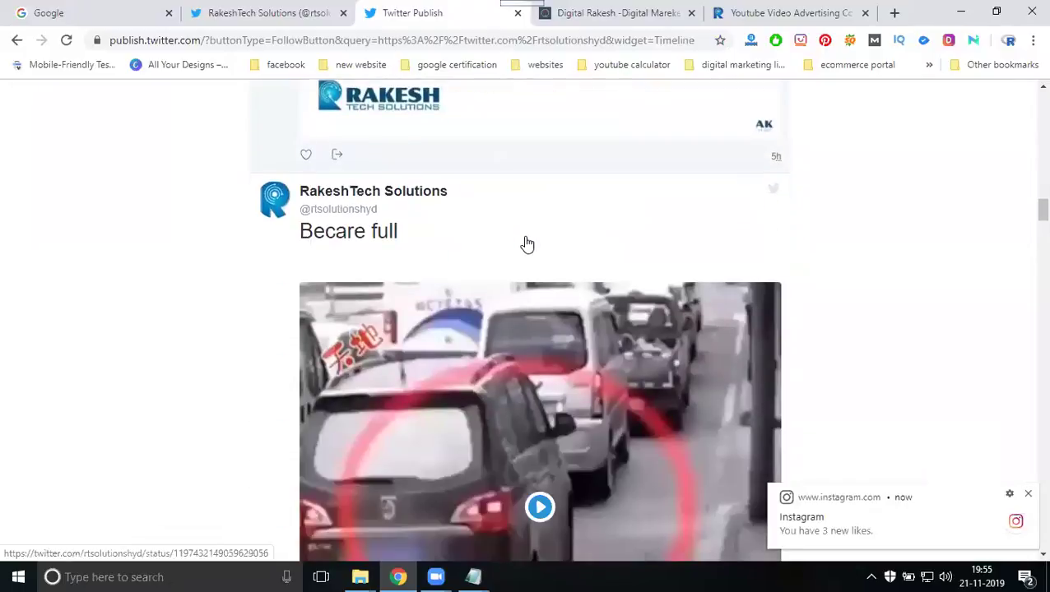
pyautogui.scroll(-4, 525, 243)
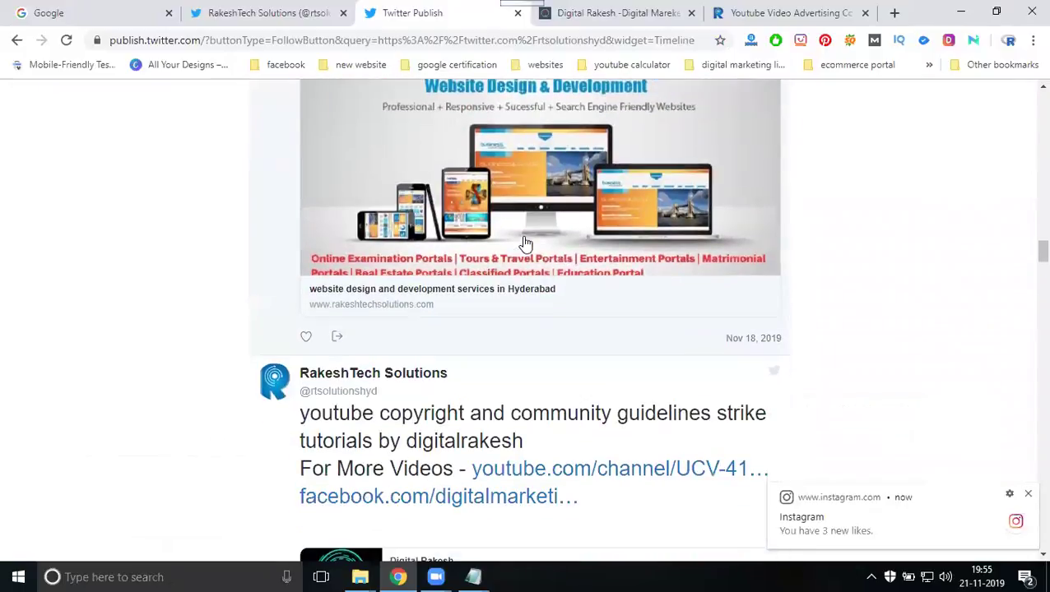
pyautogui.scroll(-2, 525, 244)
pyautogui.scroll(10, 525, 244)
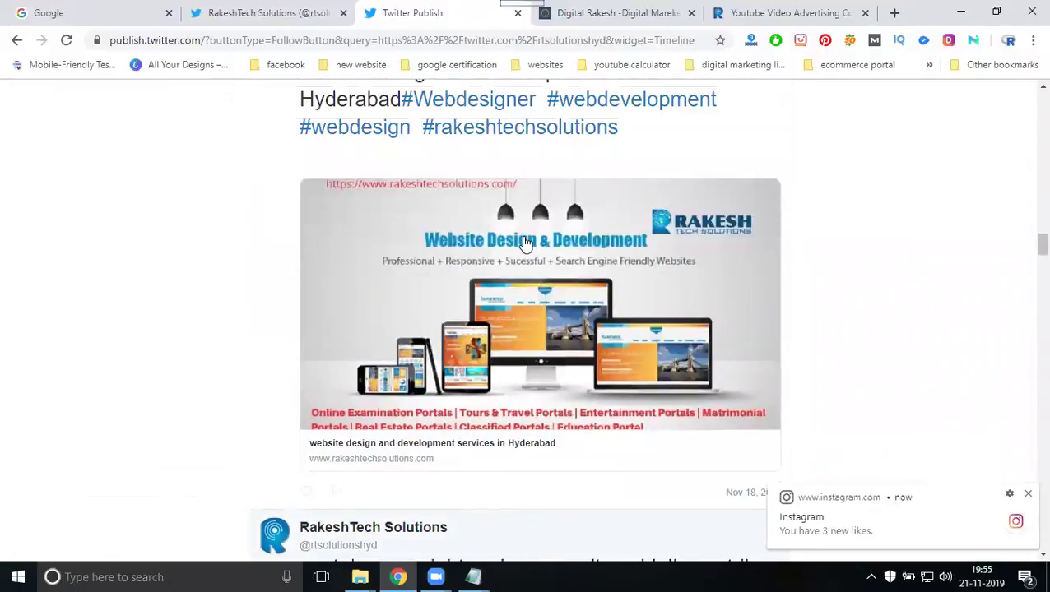
pyautogui.scroll(10, 525, 243)
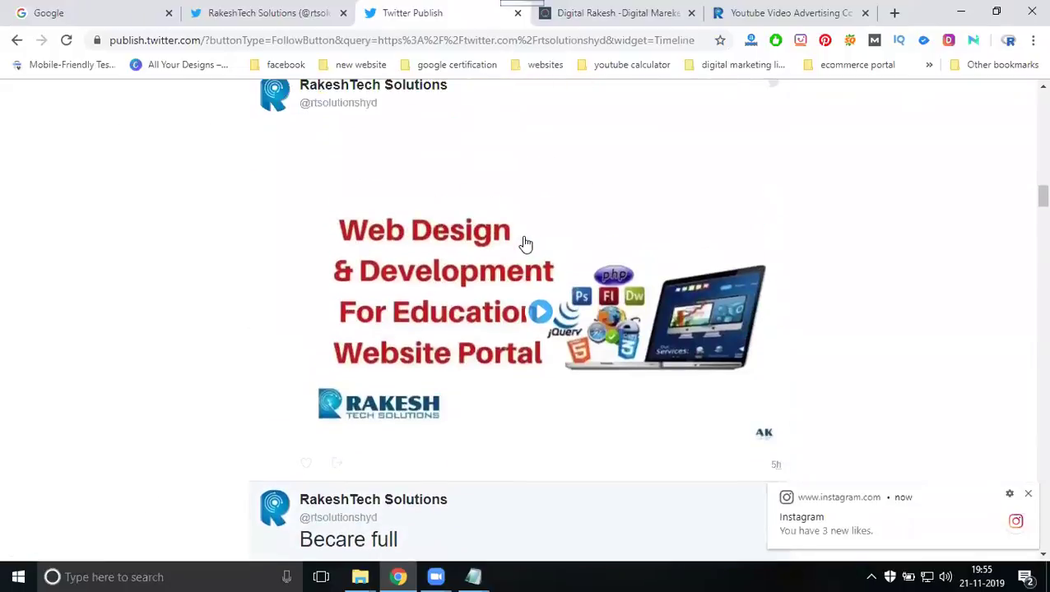
pyautogui.scroll(10, 525, 243)
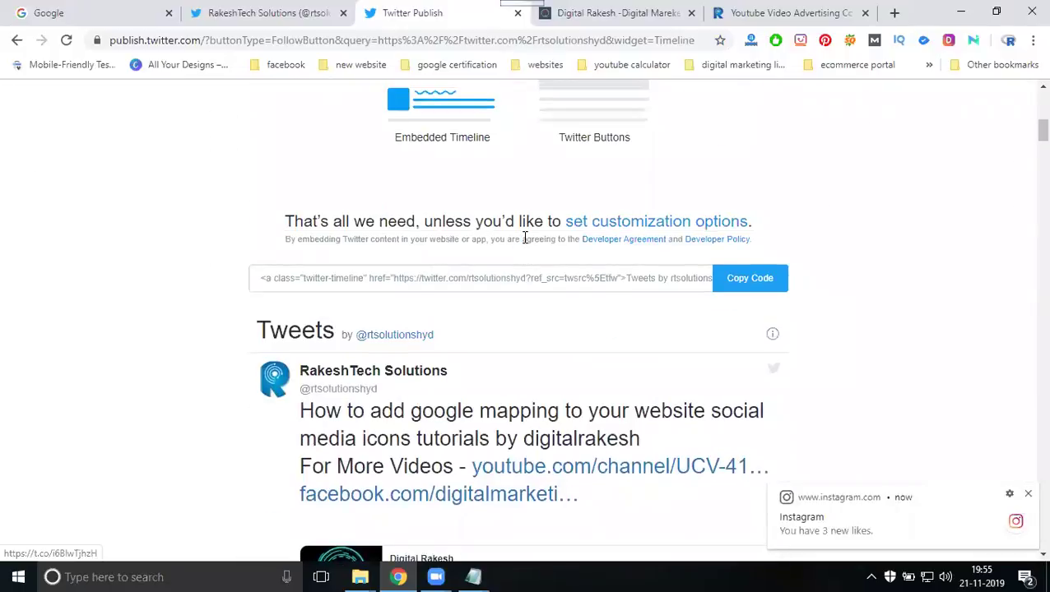
pyautogui.click(610, 123)
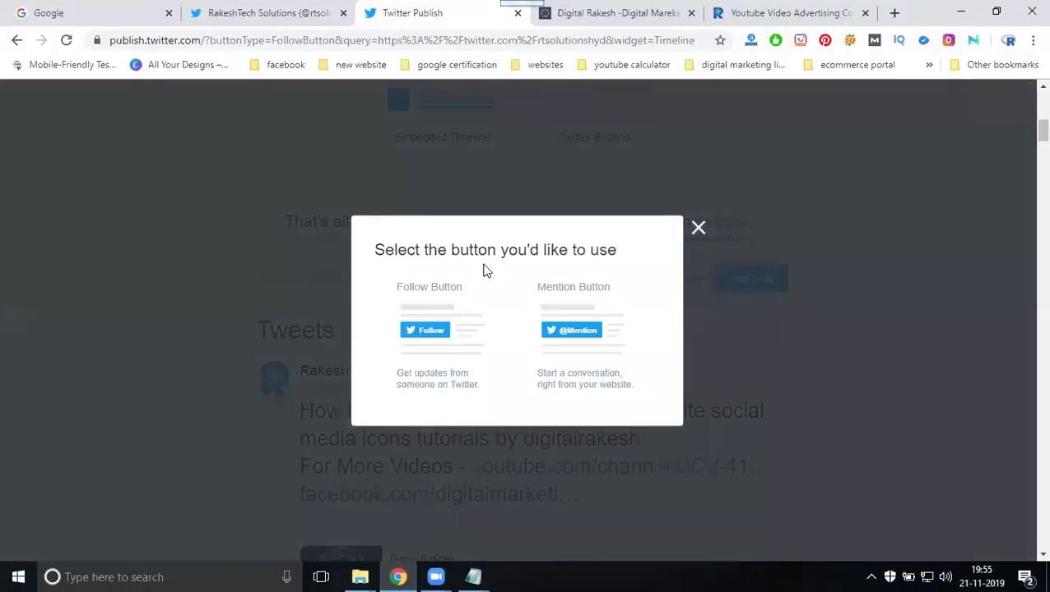
pyautogui.click(449, 316)
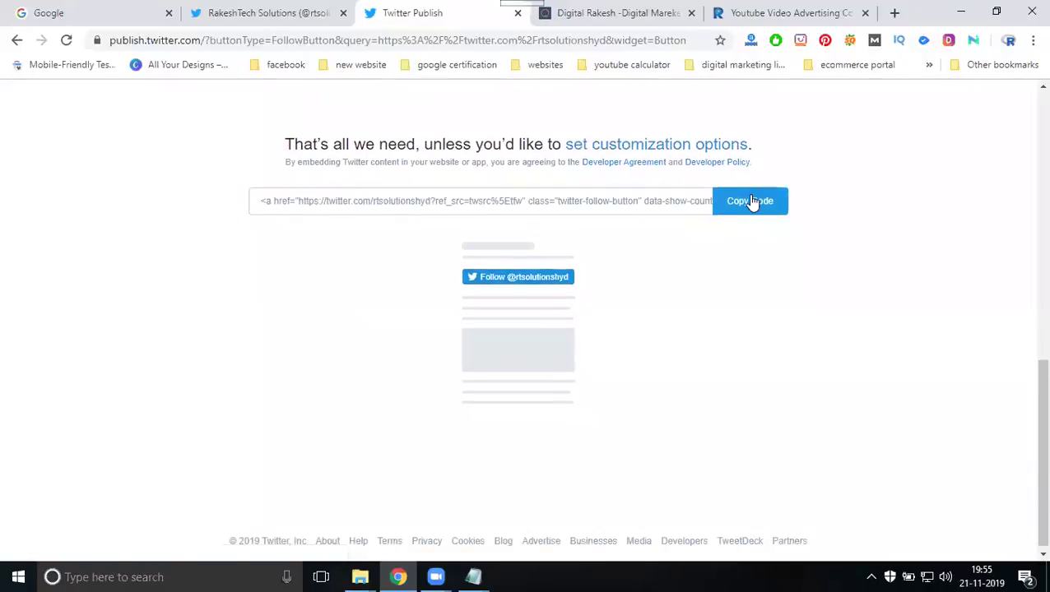
pyautogui.click(749, 200)
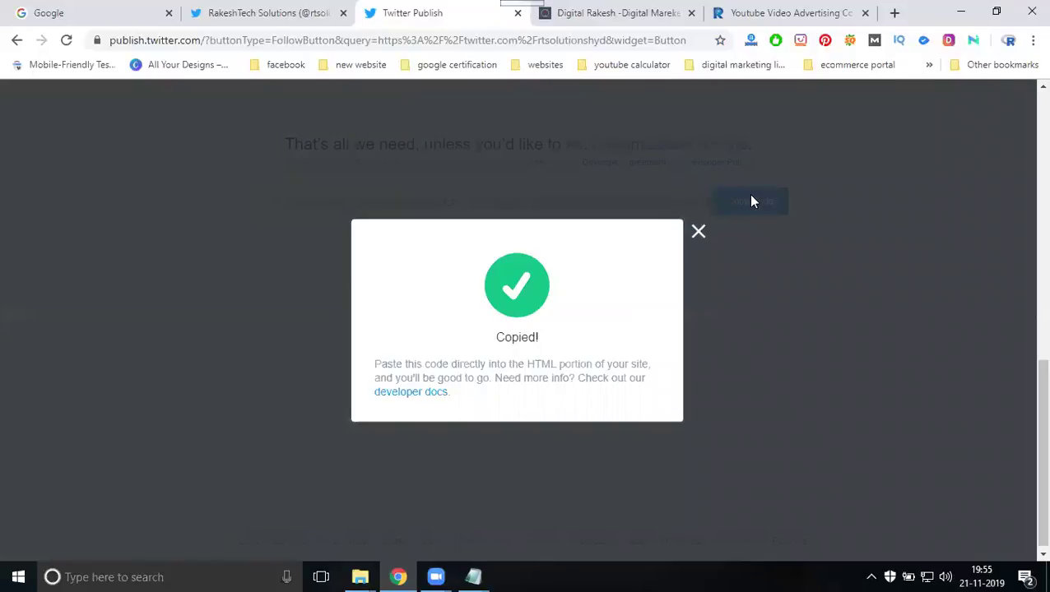
pyautogui.click(807, 16)
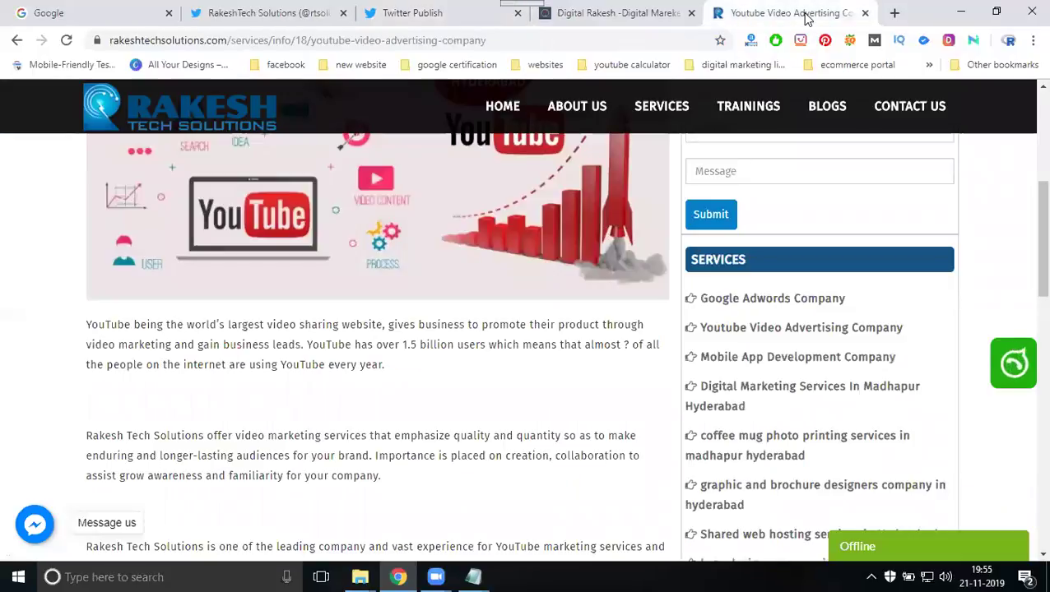
# Step: Open the Rakesh Tech Solutions admin panel in a new tab and browse its Services list to page 2
pyautogui.click(894, 14)
pyautogui.write('ra')
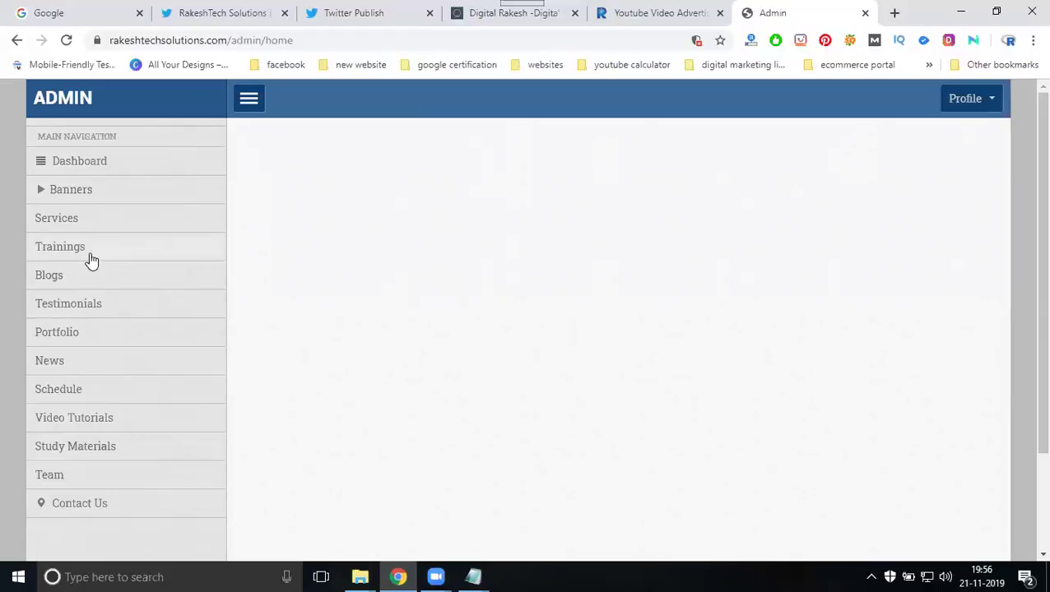
pyautogui.click(77, 220)
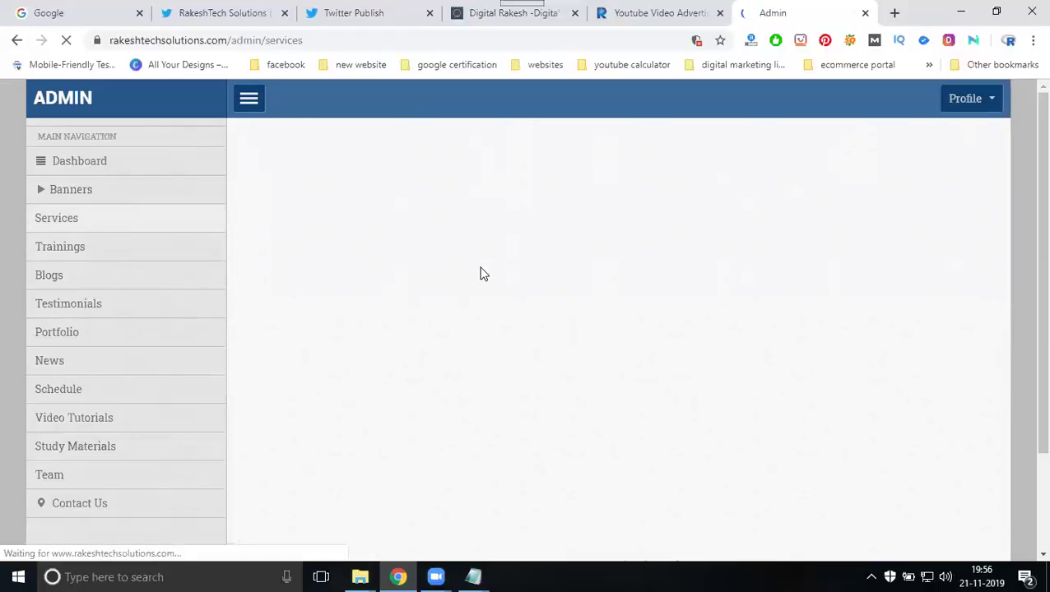
pyautogui.scroll(-2, 614, 325)
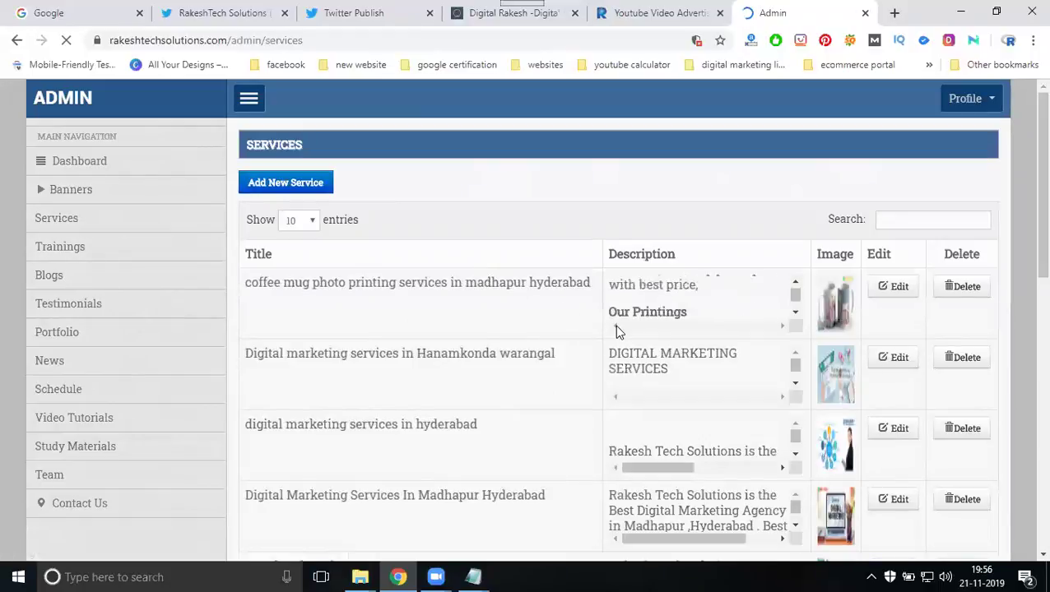
pyautogui.scroll(-8, 272, 366)
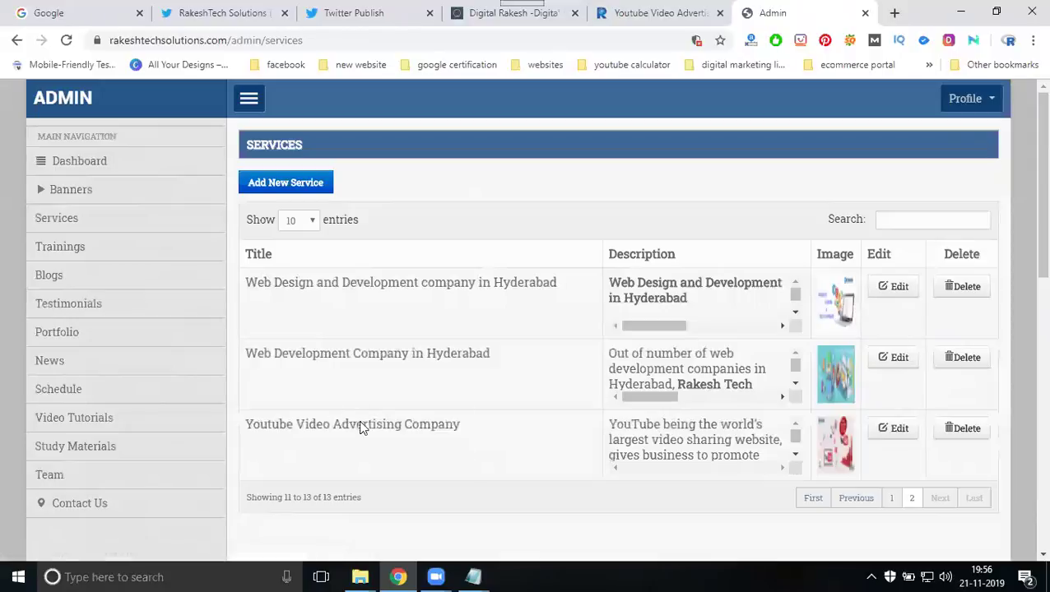
# Step: Edit Youtube Video Advertising Company, adding a 'Follow Social Media Pages' line after YouTube Video SEO
pyautogui.click(906, 432)
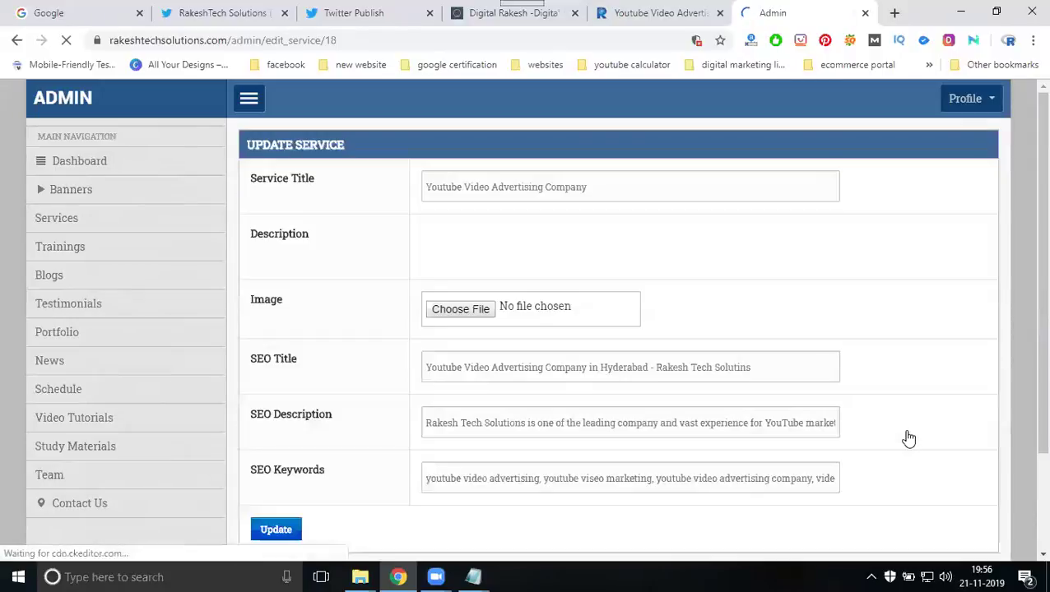
pyautogui.scroll(-2, 401, 360)
pyautogui.scroll(-5, 603, 274)
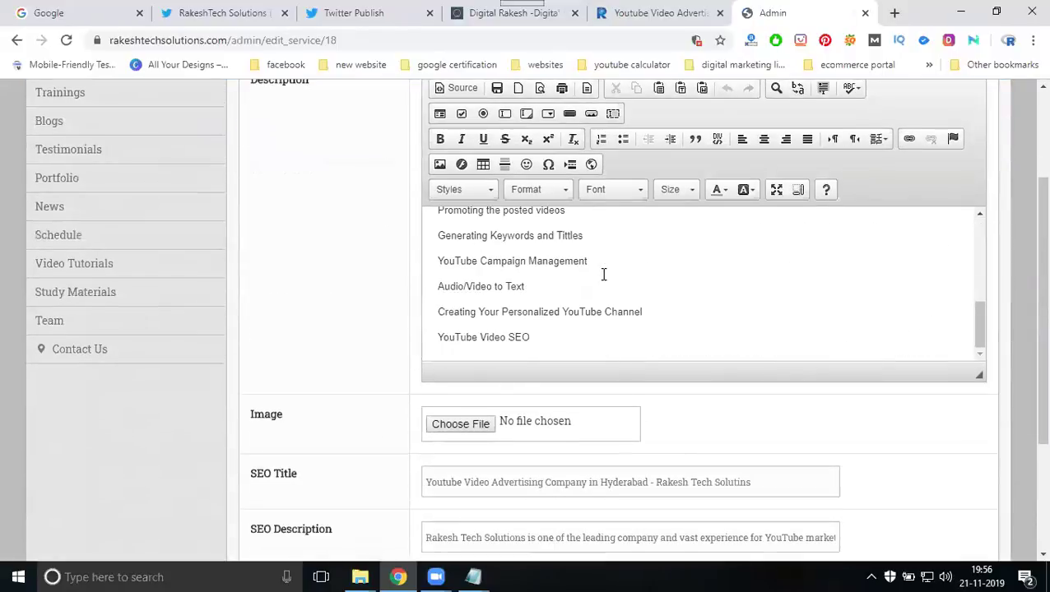
pyautogui.click(547, 337)
pyautogui.press('Return')
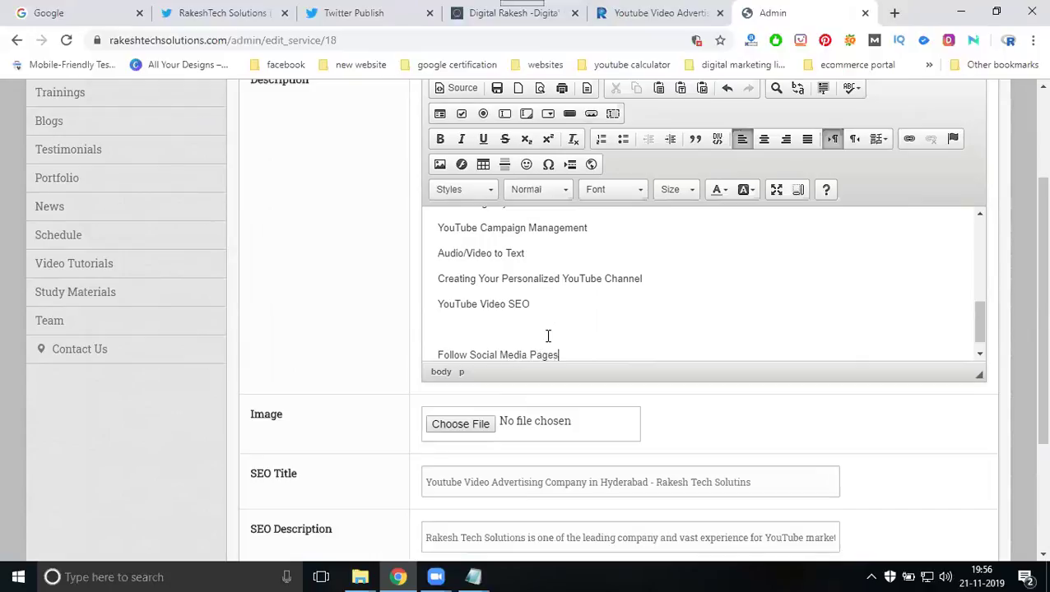
pyautogui.press('Return')
pyautogui.press('Return')
pyautogui.press('Return')
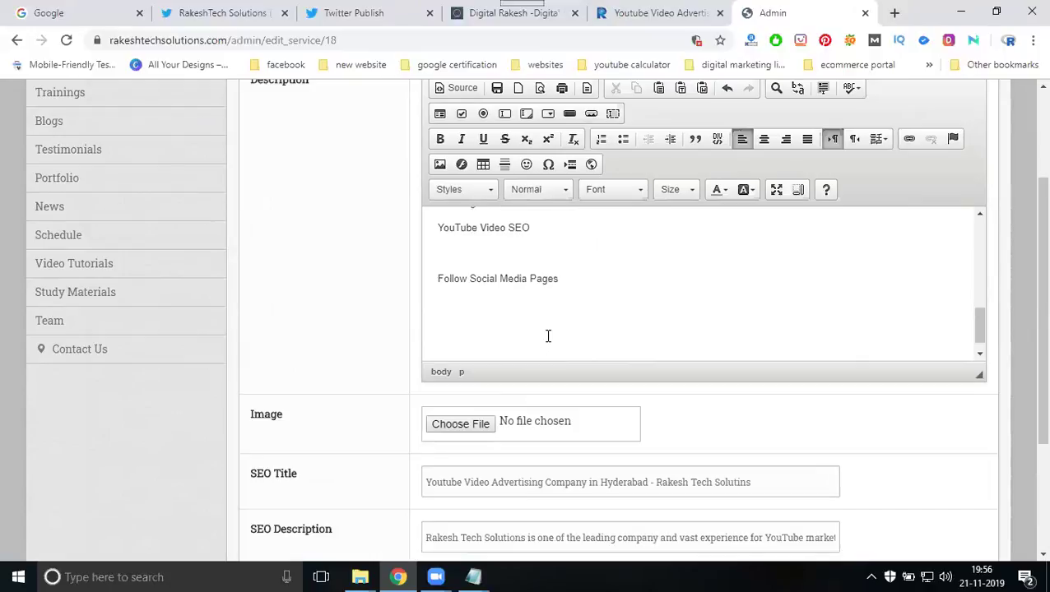
pyautogui.press('super+r')
# Step: Launch Microsoft Word from the Run box and start a blank document
pyautogui.press('Down')
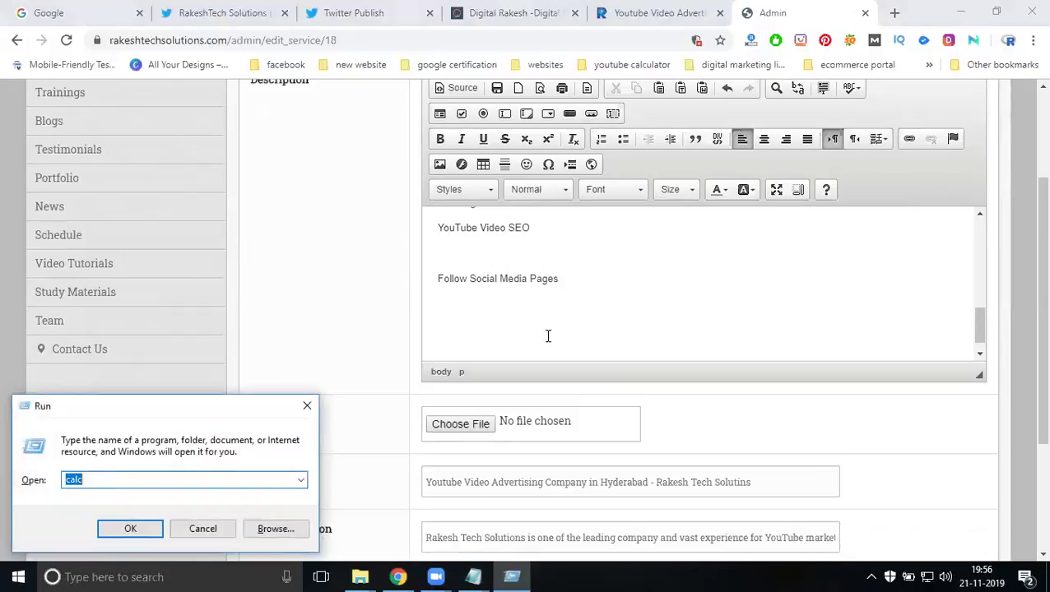
pyautogui.press('Down')
pyautogui.press('Return')
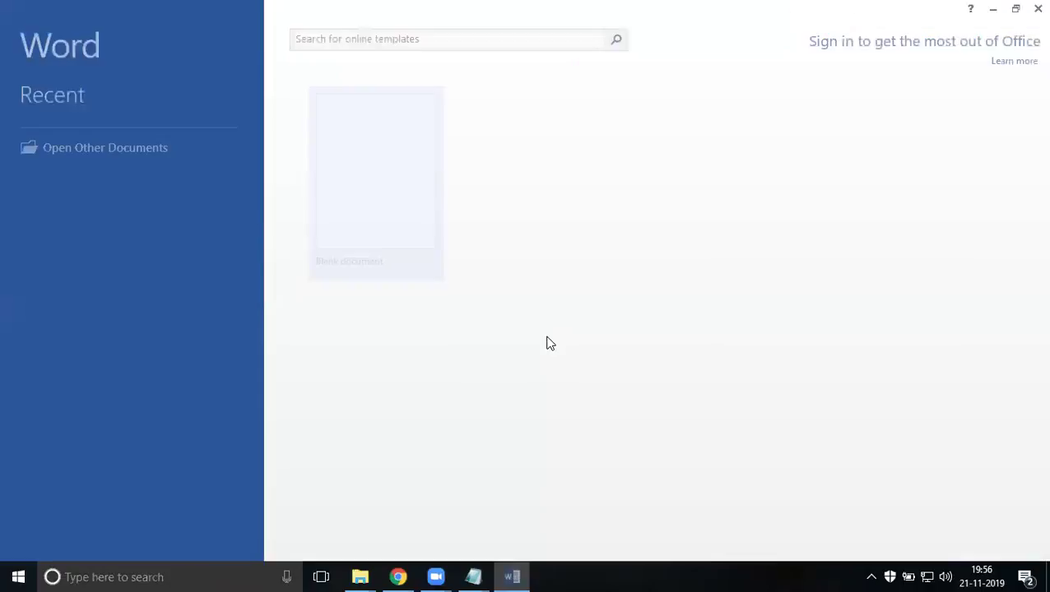
pyautogui.click(375, 172)
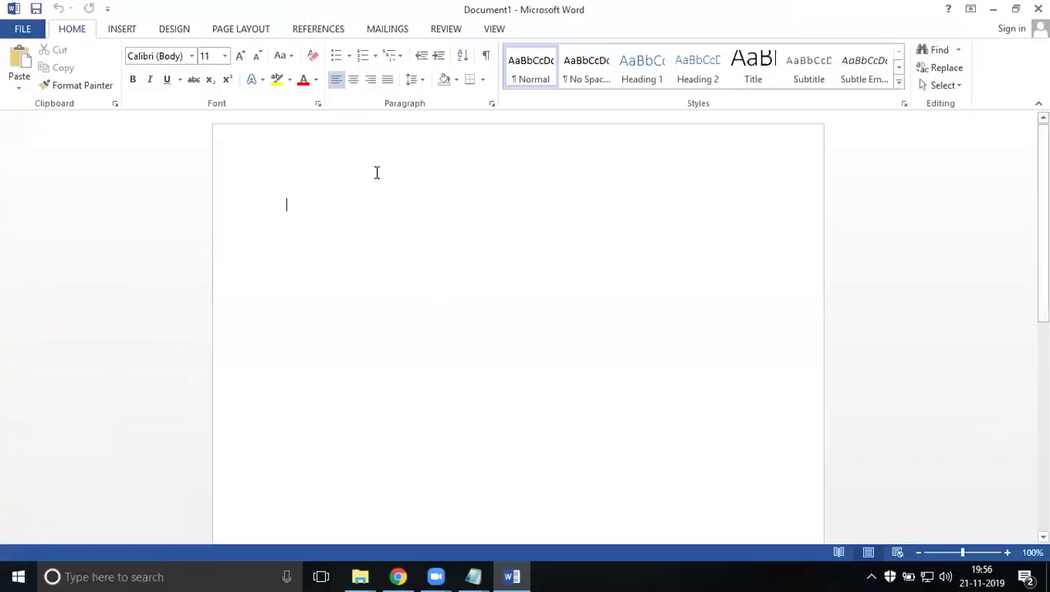
# Step: Paste the Follow button embed code as Keep Text Only, select it all, and minimize Word
pyautogui.hotkey('ctrl', 'v')
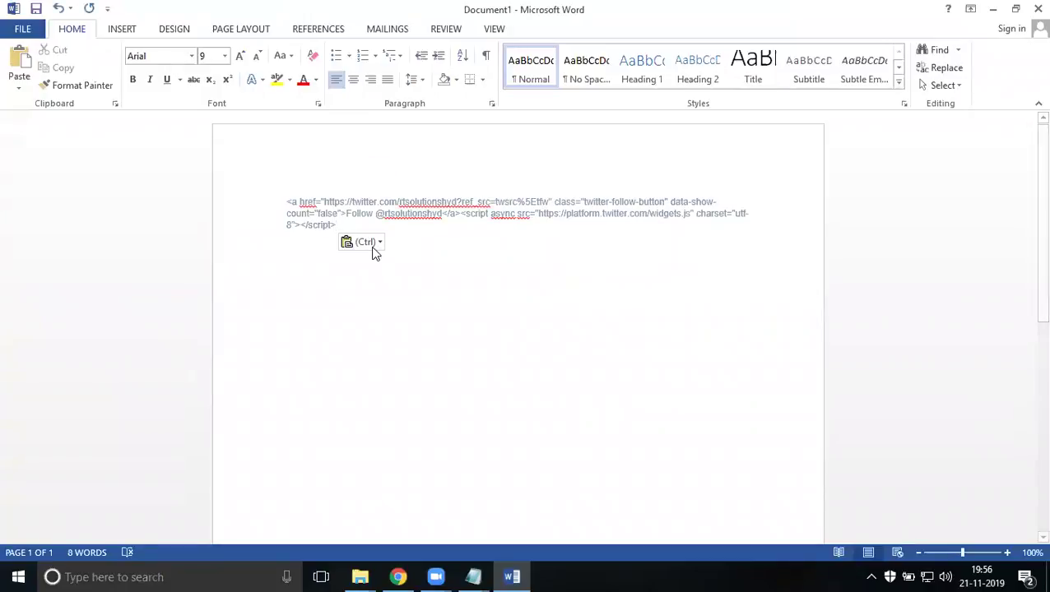
pyautogui.click(370, 243)
pyautogui.click(400, 281)
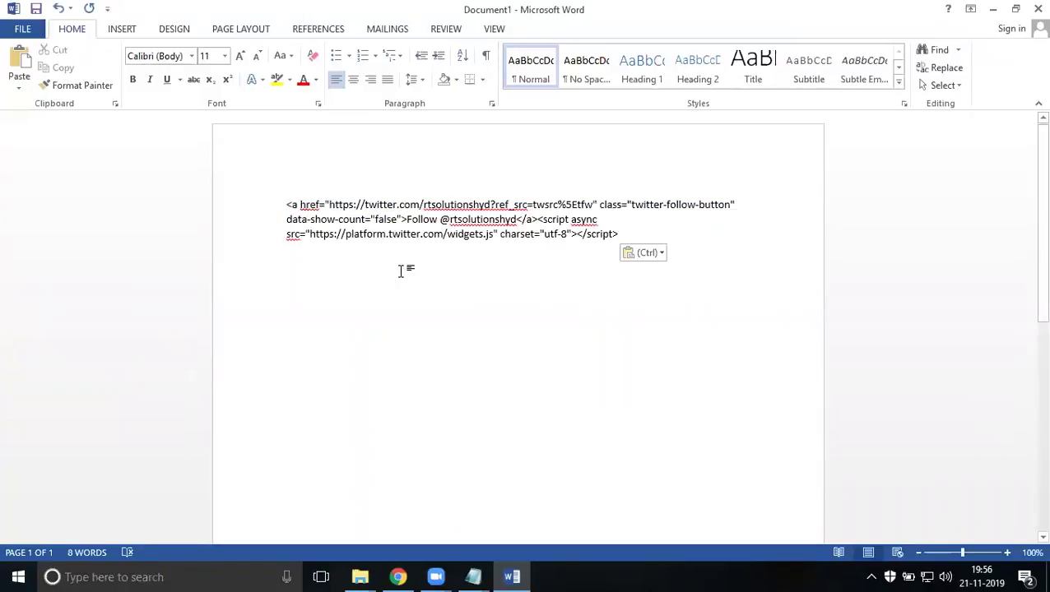
pyautogui.hotkey('ctrl', 'a')
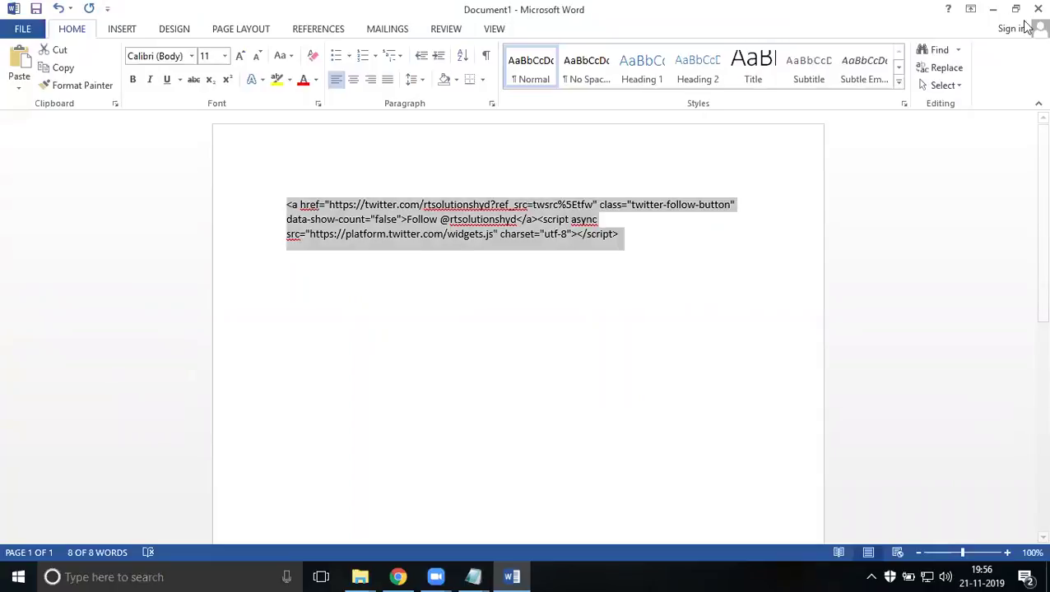
pyautogui.click(991, 10)
pyautogui.scroll(1, 404, 312)
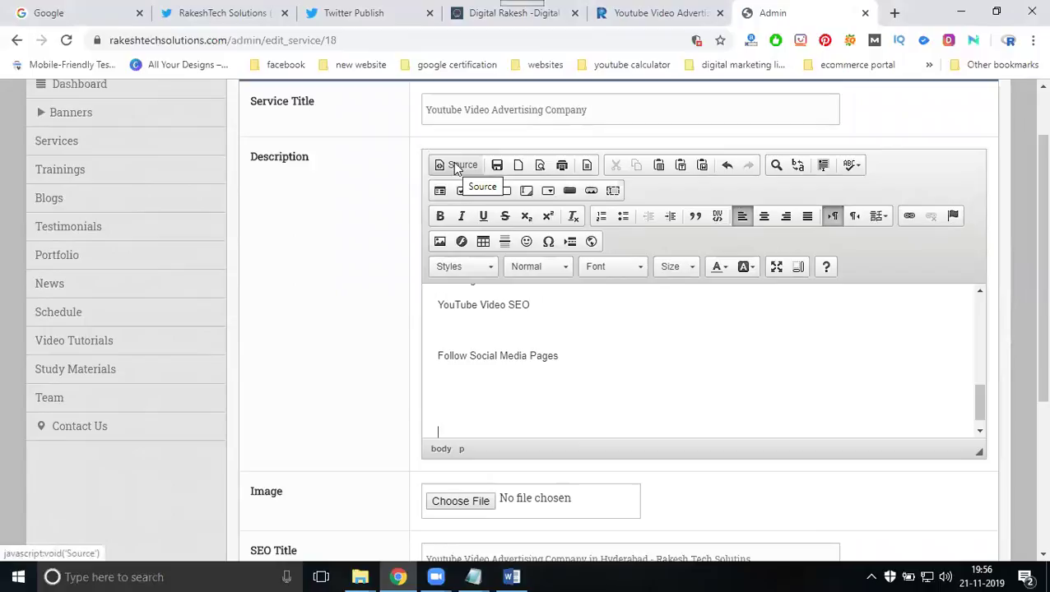
# Step: Add blank lines after 'Follow Social Media Pages' at the end of the service description
pyautogui.click(560, 394)
pyautogui.press('Return')
pyautogui.press('Return')
pyautogui.press('Return')
pyautogui.press('Return')
pyautogui.press('Return')
pyautogui.press('Return')
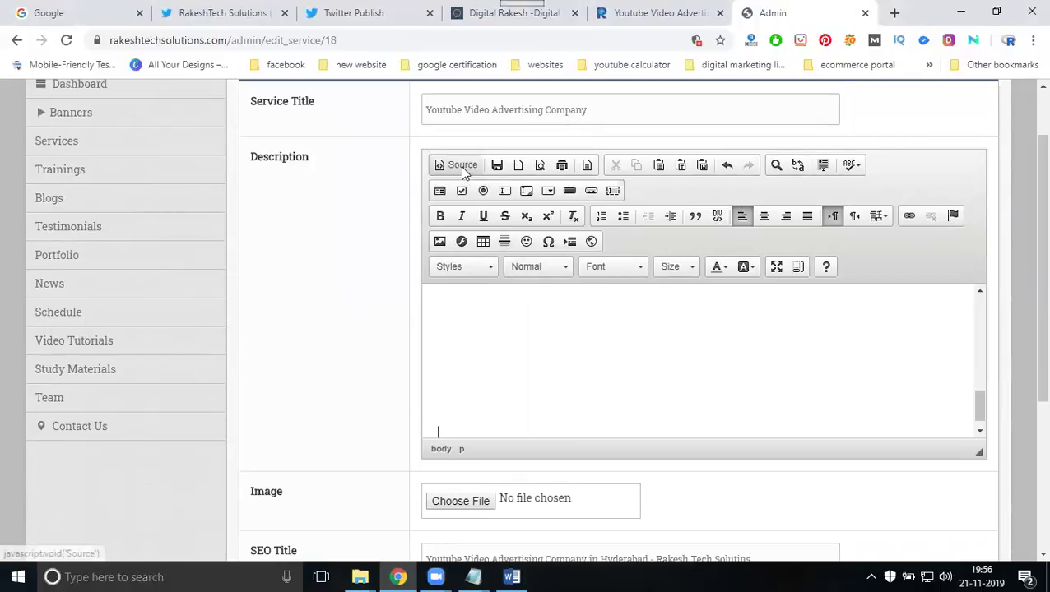
pyautogui.click(454, 349)
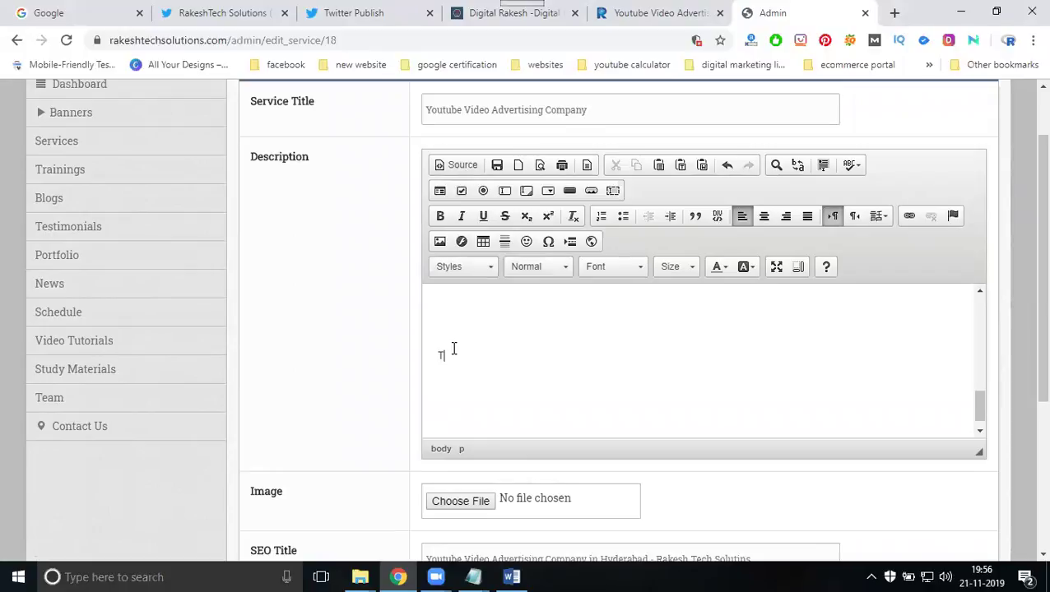
# Step: Paste the Twitter follow-button code below the <p>Twitter</p> line in the description's HTML source
pyautogui.scroll(1, 455, 329)
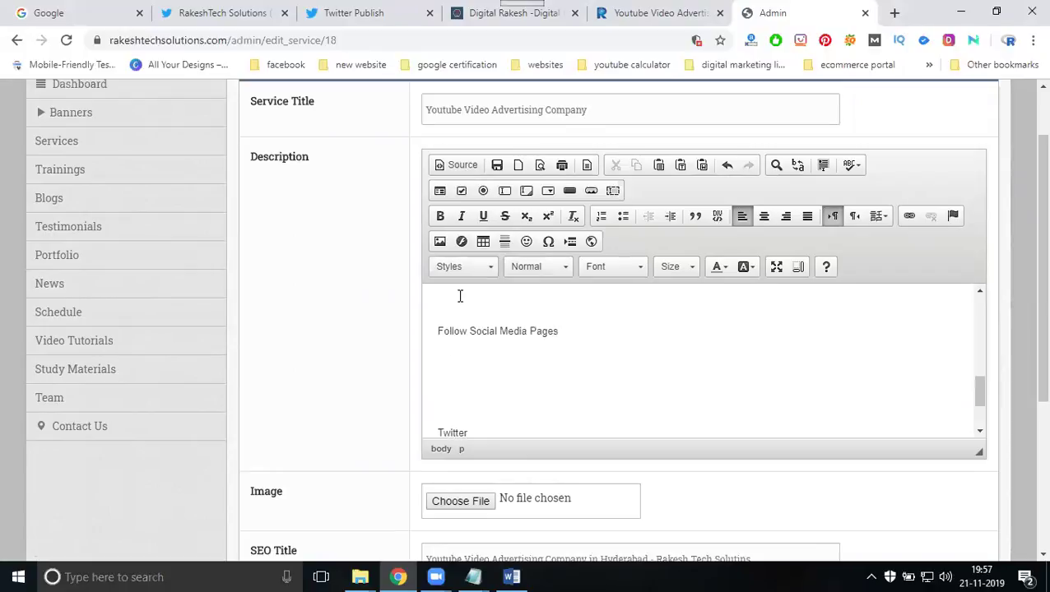
pyautogui.click(458, 164)
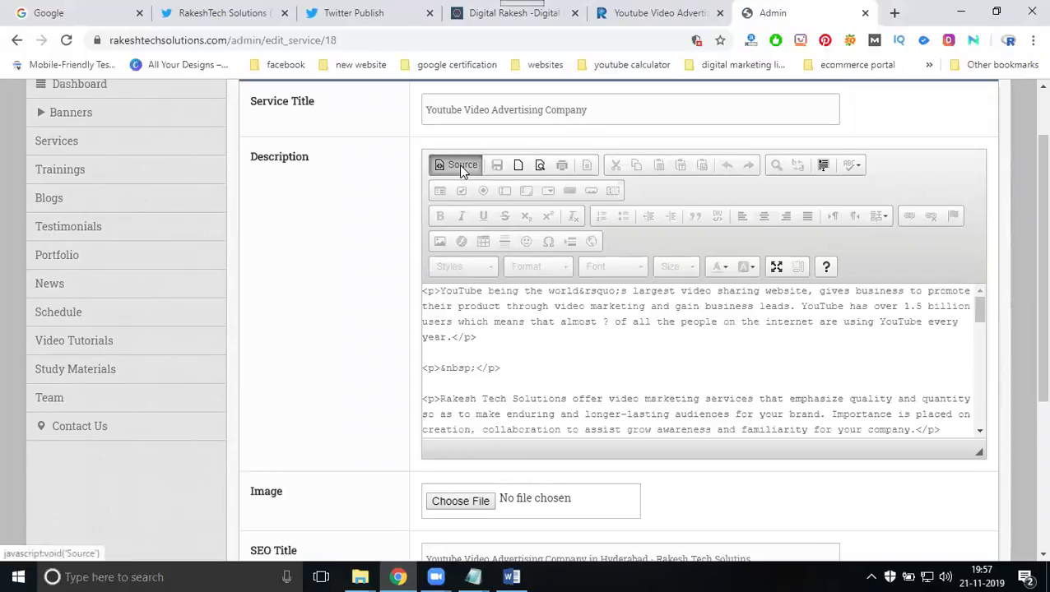
pyautogui.scroll(-10, 549, 372)
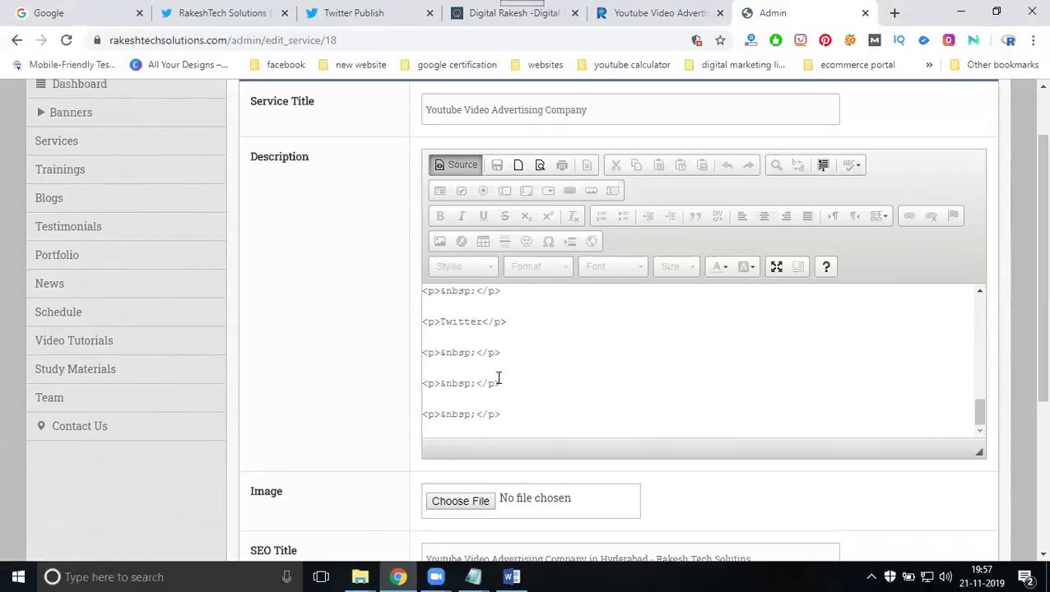
pyautogui.scroll(1, 494, 377)
pyautogui.scroll(-1, 481, 380)
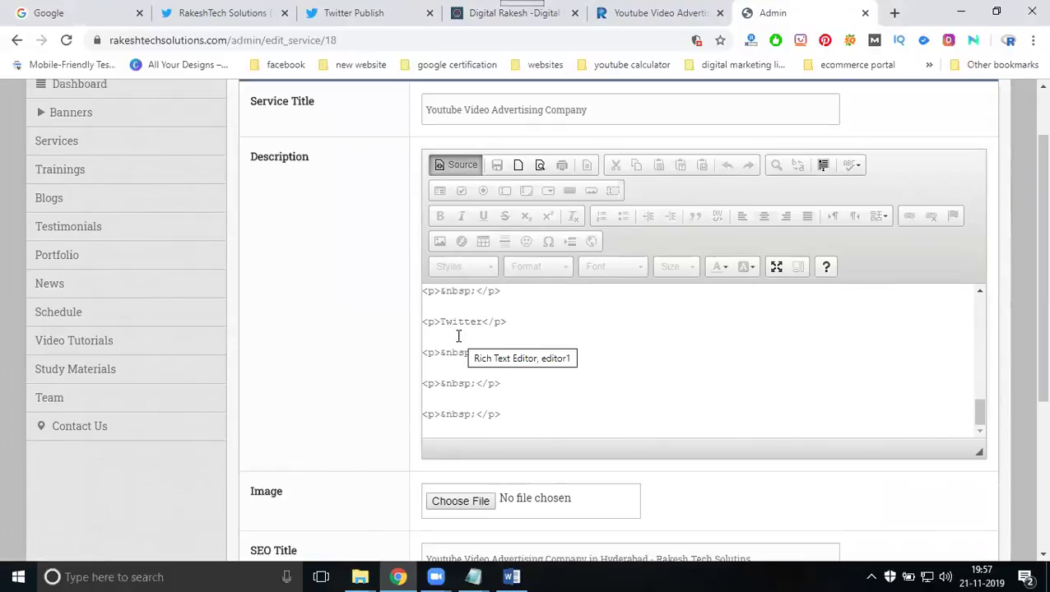
pyautogui.click(449, 370)
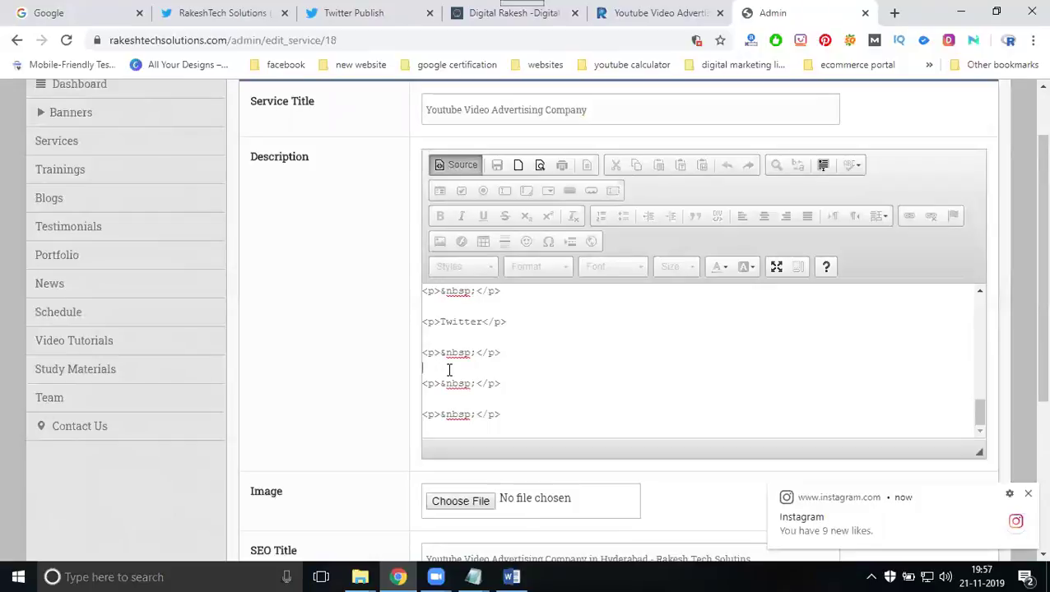
pyautogui.write('<a href="https://twitter.com/rtsolutionshyd?ref_src=twsrc%5Etfw" class="twitter-follow-button" data-show-count="false">Follow @rtsolutionshyd</a><script async src="https://platform.twitter.com/widgets.js" charset="utf-8"></script>')
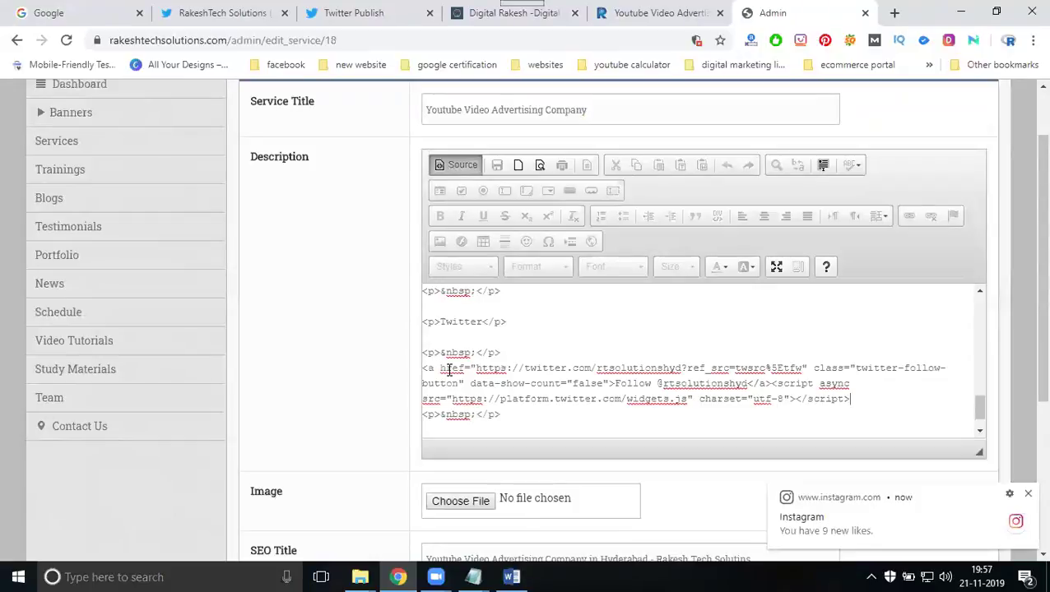
pyautogui.click(458, 173)
pyautogui.scroll(-3, 359, 251)
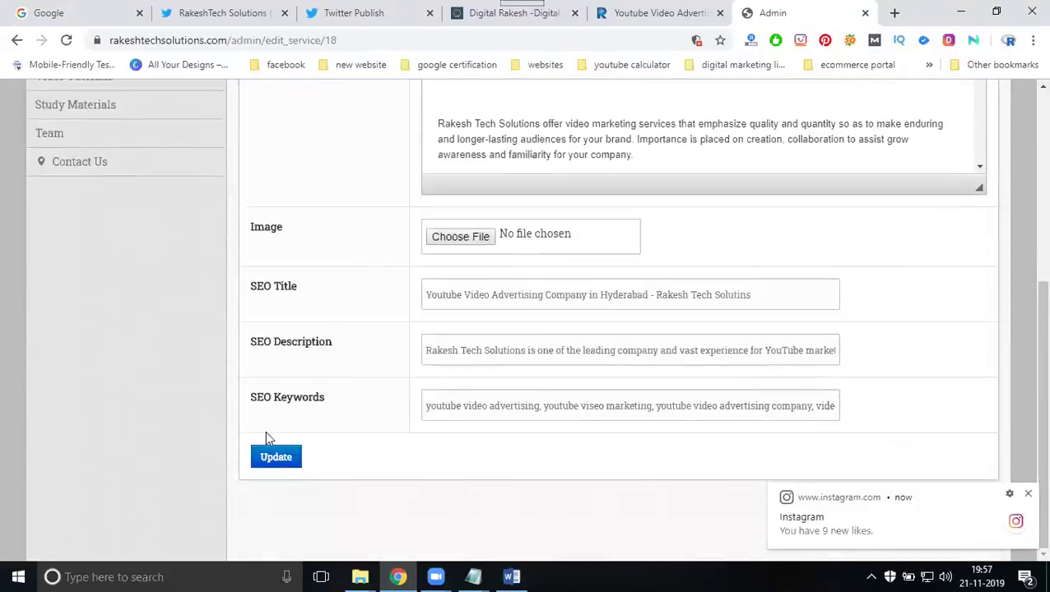
pyautogui.click(268, 461)
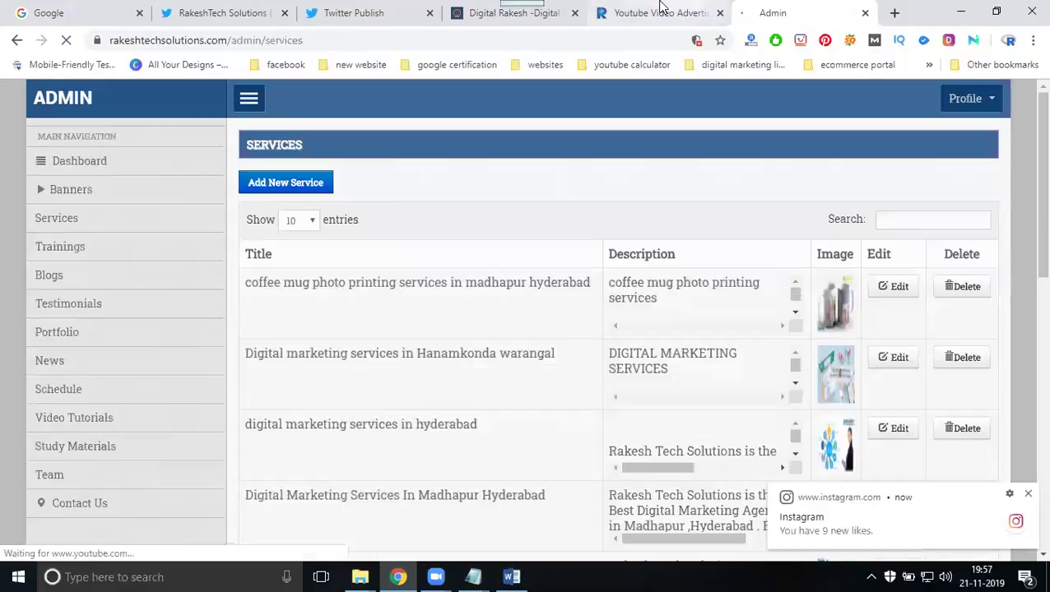
pyautogui.click(661, 13)
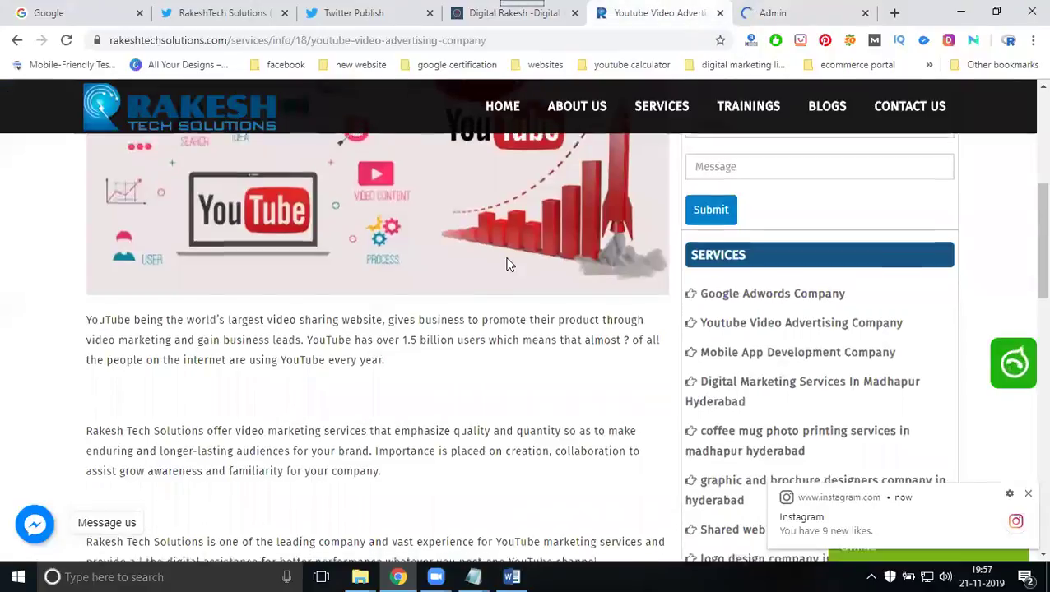
pyautogui.scroll(-10, 507, 265)
pyautogui.scroll(3, 285, 268)
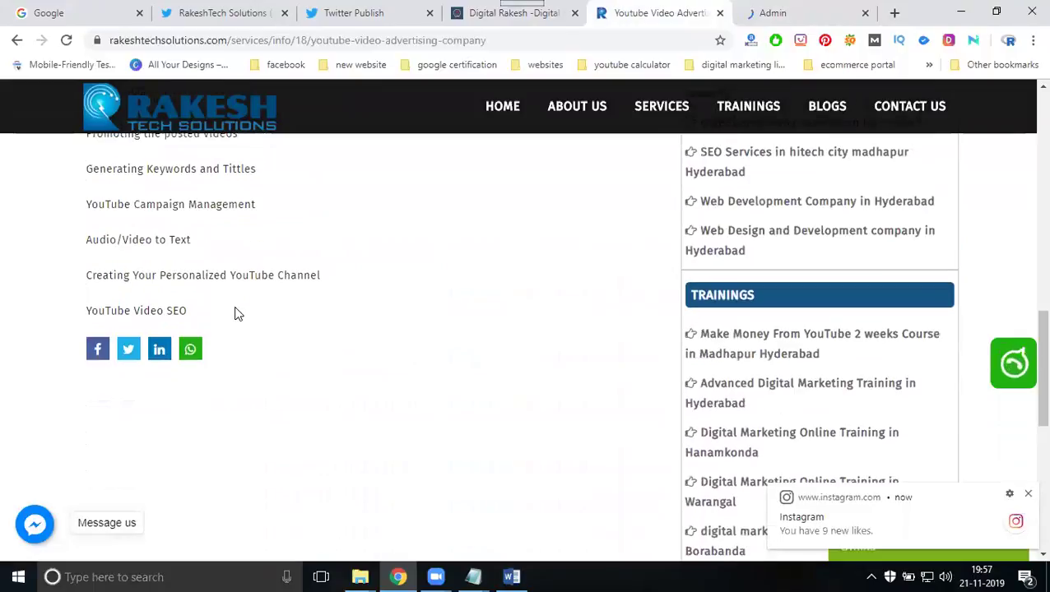
pyautogui.click(66, 40)
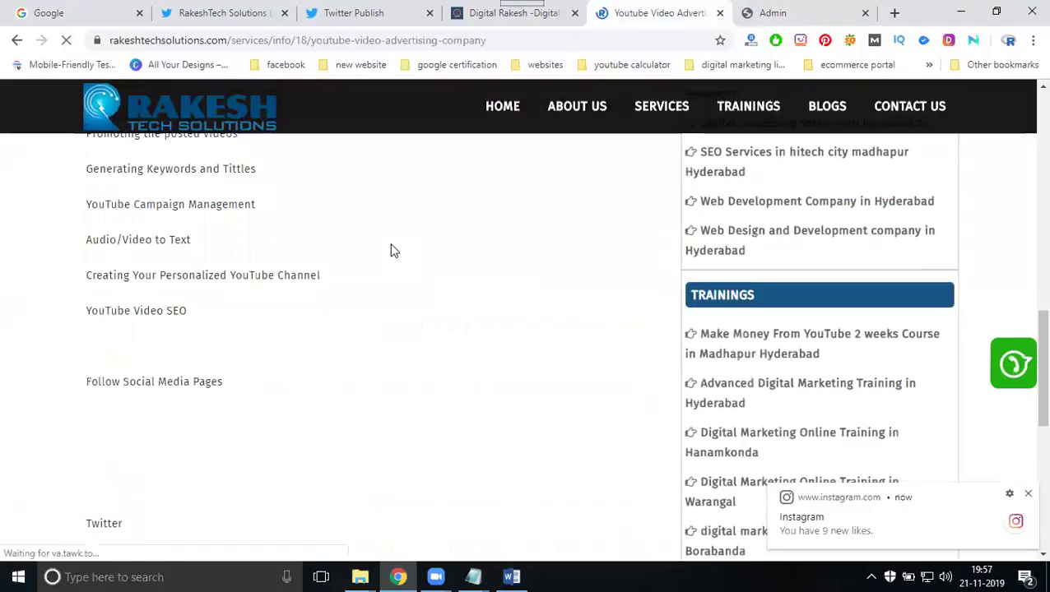
pyautogui.scroll(-3, 391, 251)
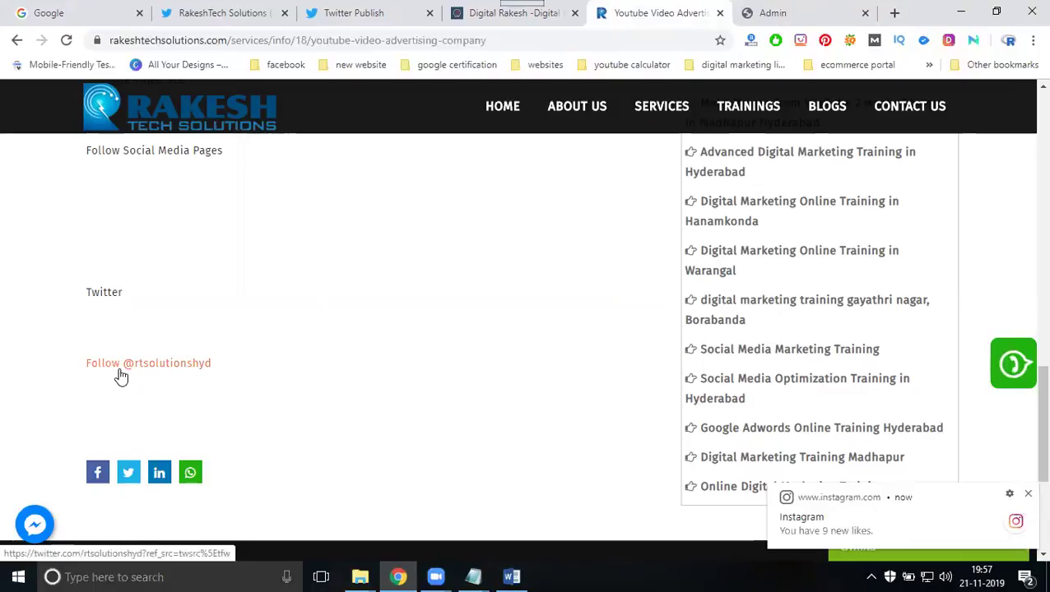
pyautogui.click(121, 375)
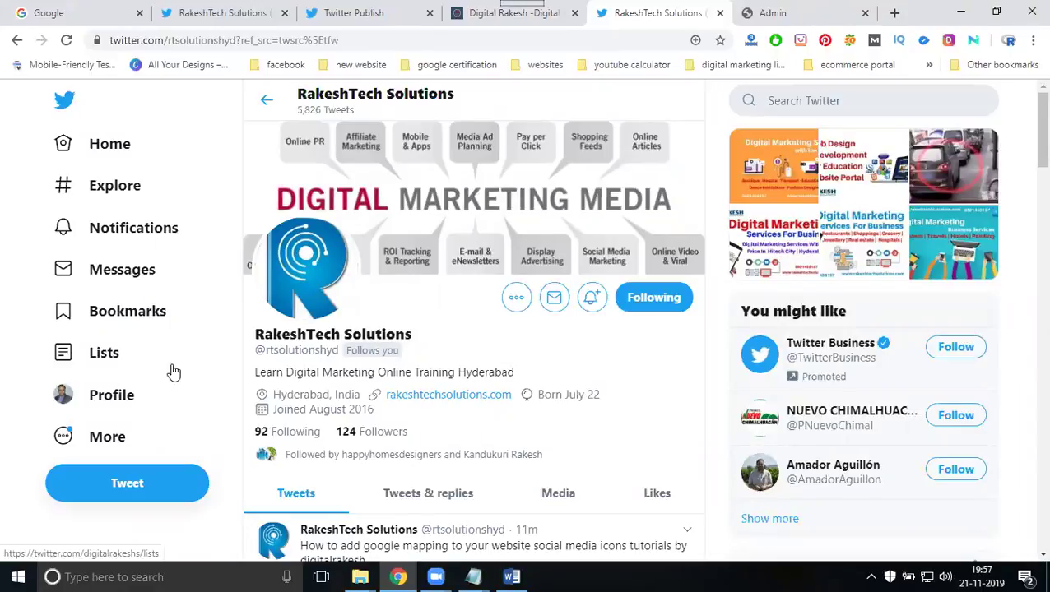
# Step: Open blogger.com in a new browser tab
pyautogui.click(896, 16)
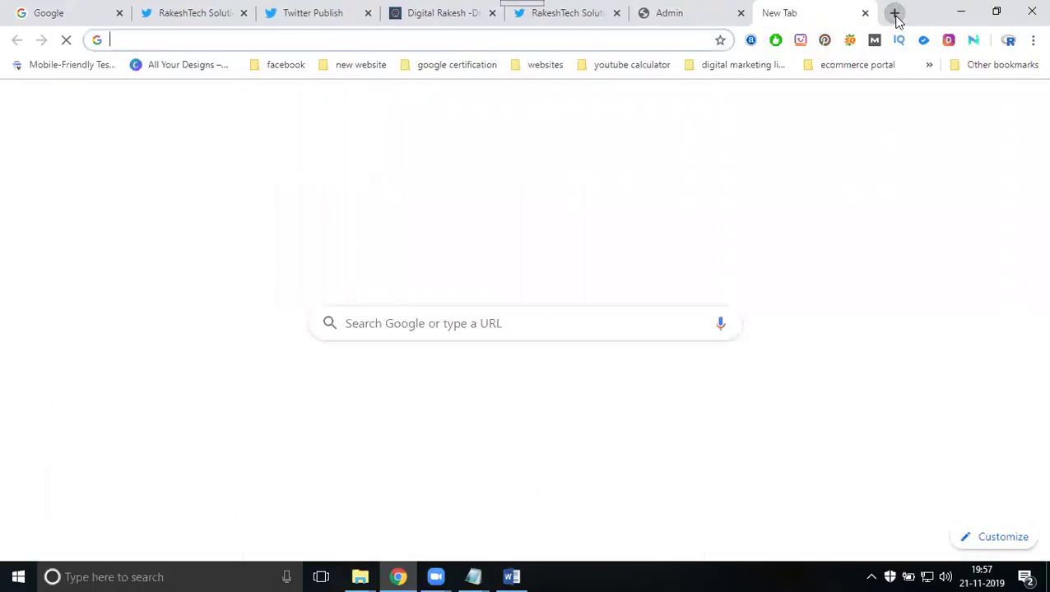
pyautogui.write('blo')
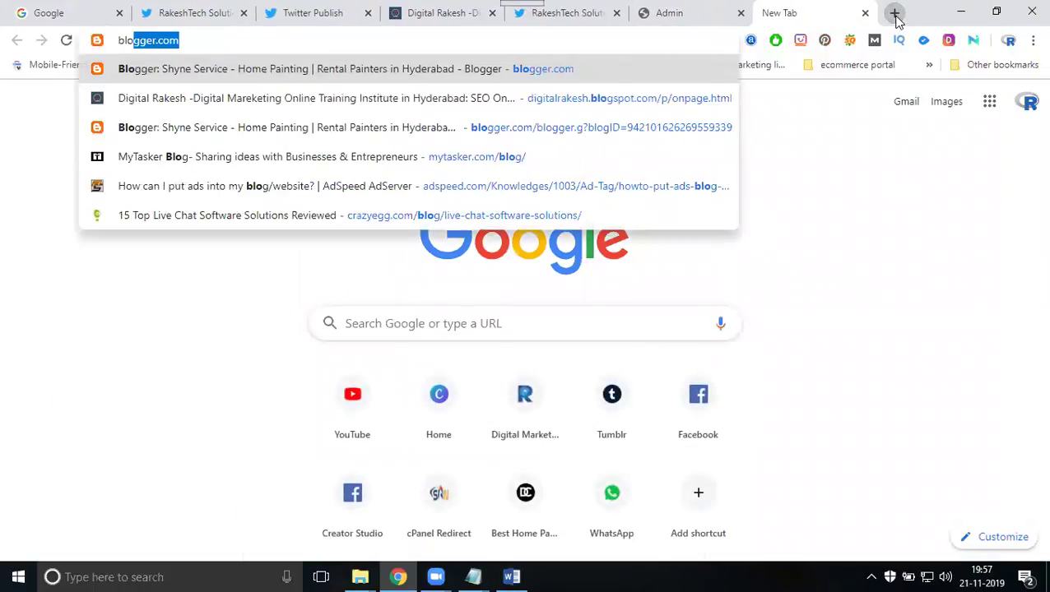
pyautogui.press('Return')
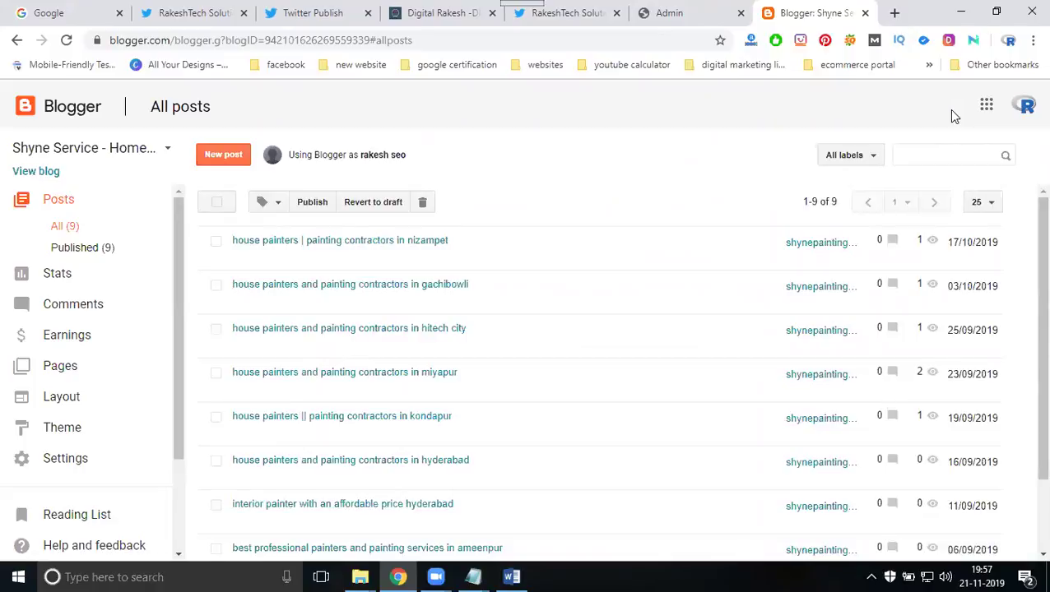
# Step: Switch blogs and open the 'Digital Marketing Training And Services in Hyderabad' post for editing
pyautogui.click(131, 148)
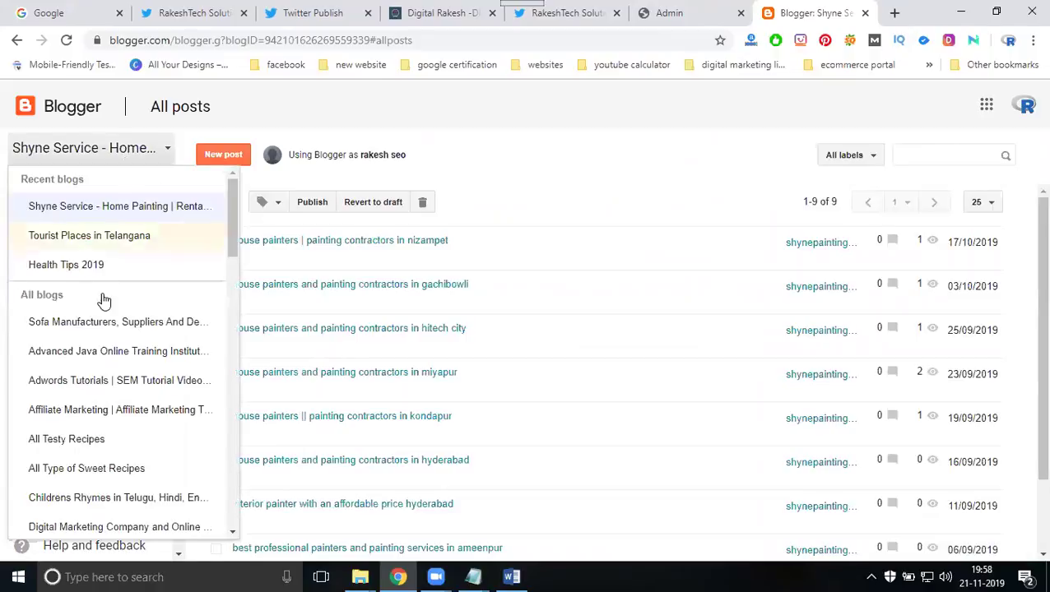
pyautogui.scroll(-1, 100, 302)
pyautogui.scroll(-1, 97, 429)
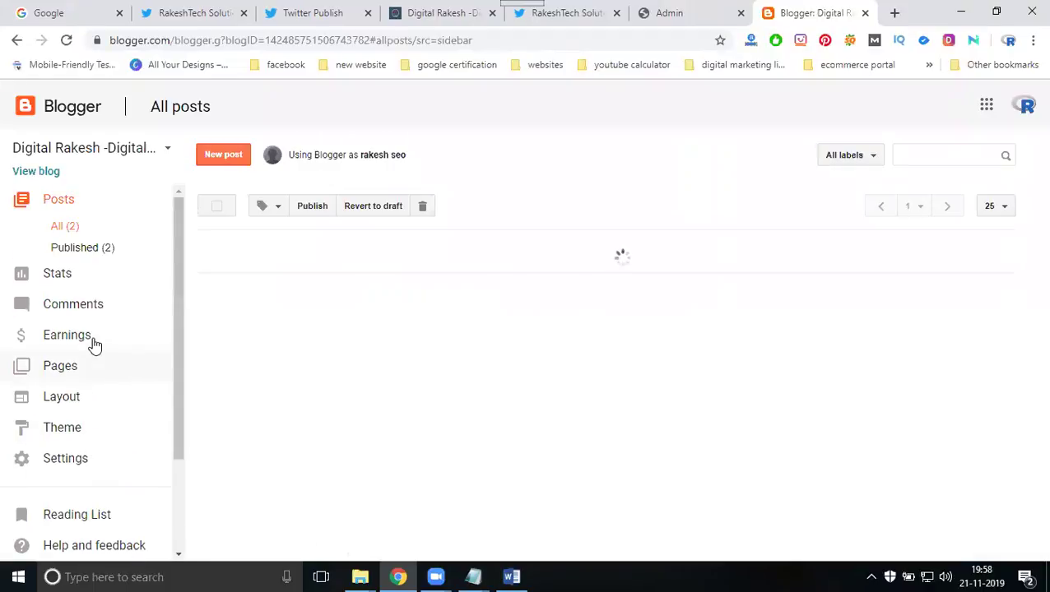
pyautogui.moveTo(229, 325)
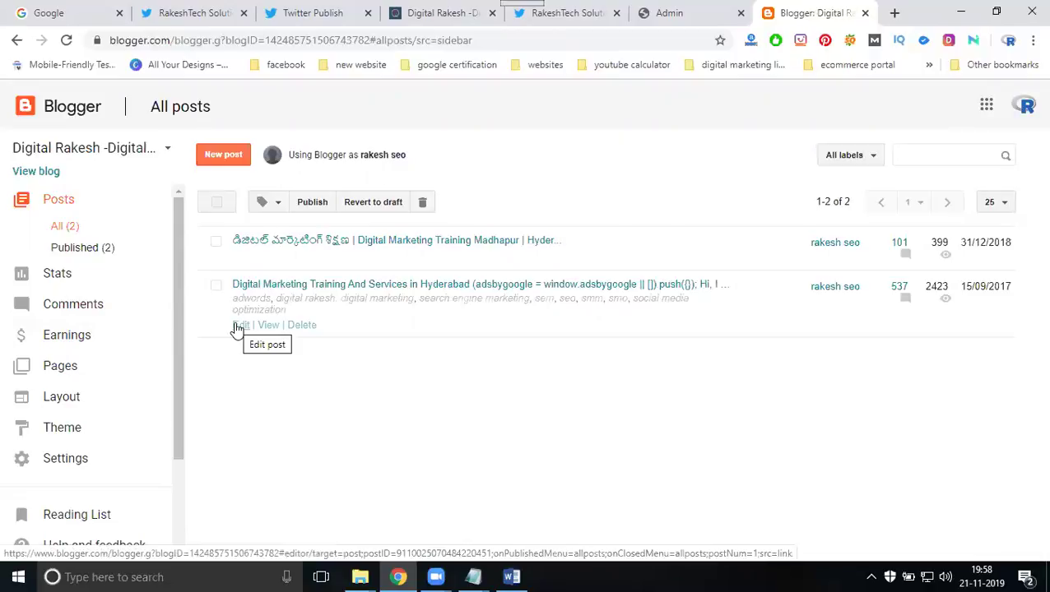
pyautogui.click(240, 324)
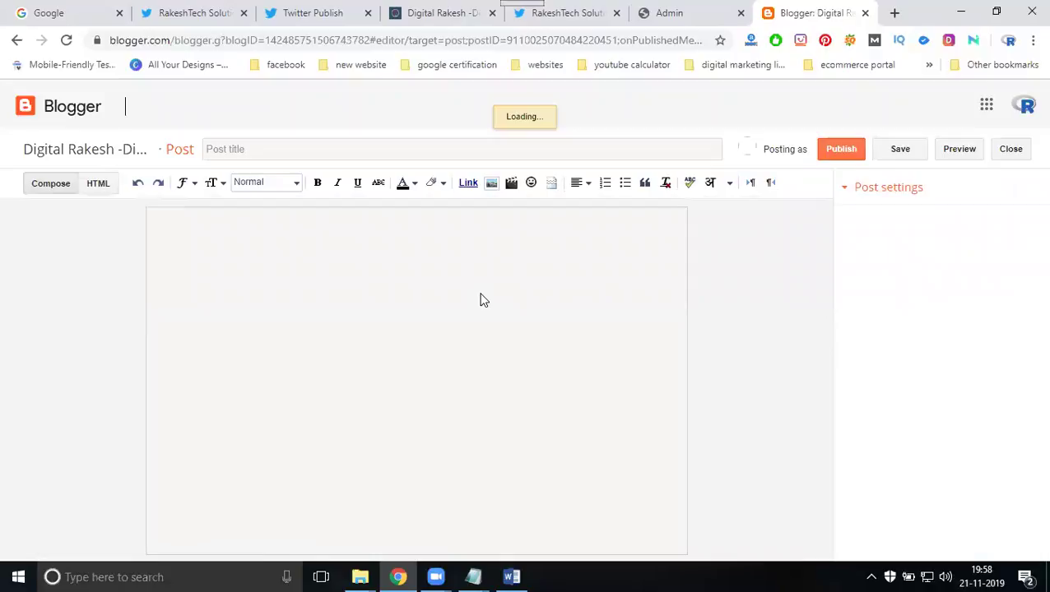
# Step: Delete the trailing 'Location -' line and add blank lines after the last paragraph
pyautogui.scroll(-3, 482, 296)
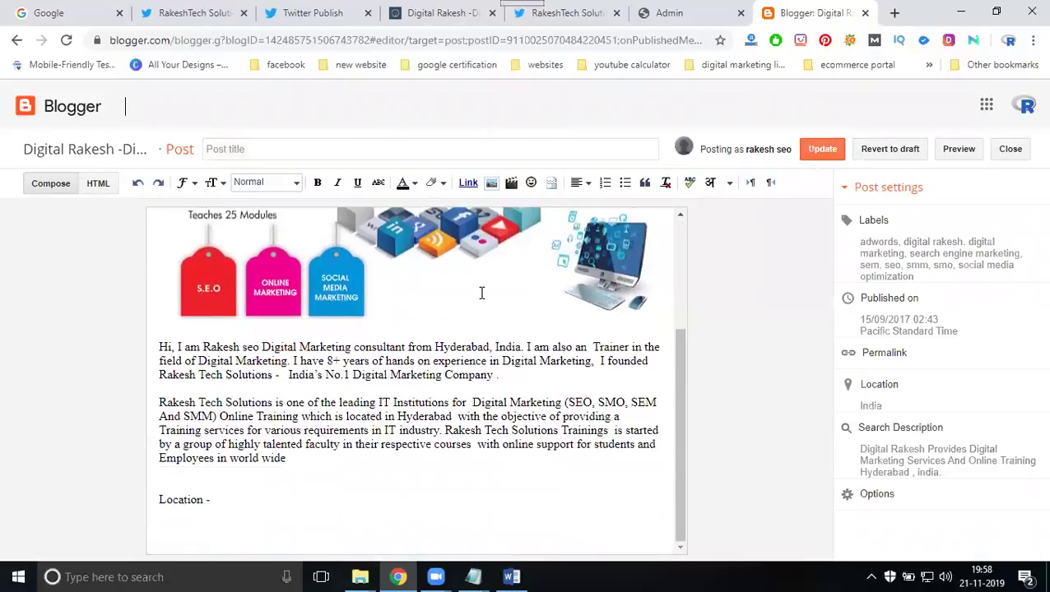
pyautogui.click(238, 507)
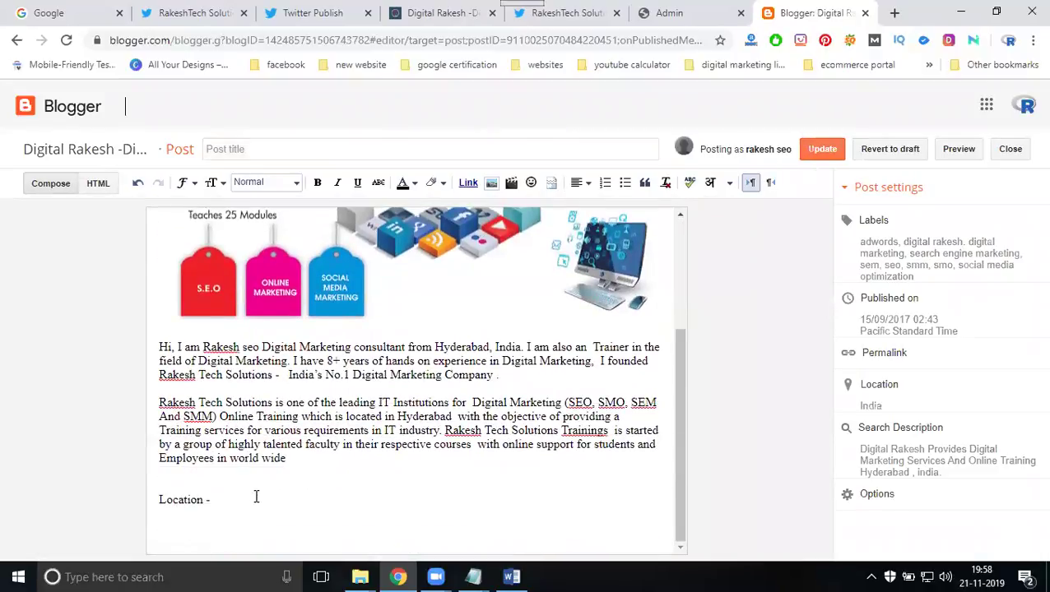
pyautogui.moveTo(250, 517); pyautogui.dragTo(154, 482)
pyautogui.press('BackSpace')
pyautogui.press('Return')
pyautogui.press('Return')
pyautogui.press('Return')
pyautogui.press('Return')
pyautogui.press('Return')
pyautogui.press('Return')
pyautogui.press('Return')
pyautogui.press('Return')
pyautogui.press('Return')
pyautogui.press('Return')
pyautogui.press('Return')
pyautogui.press('Return')
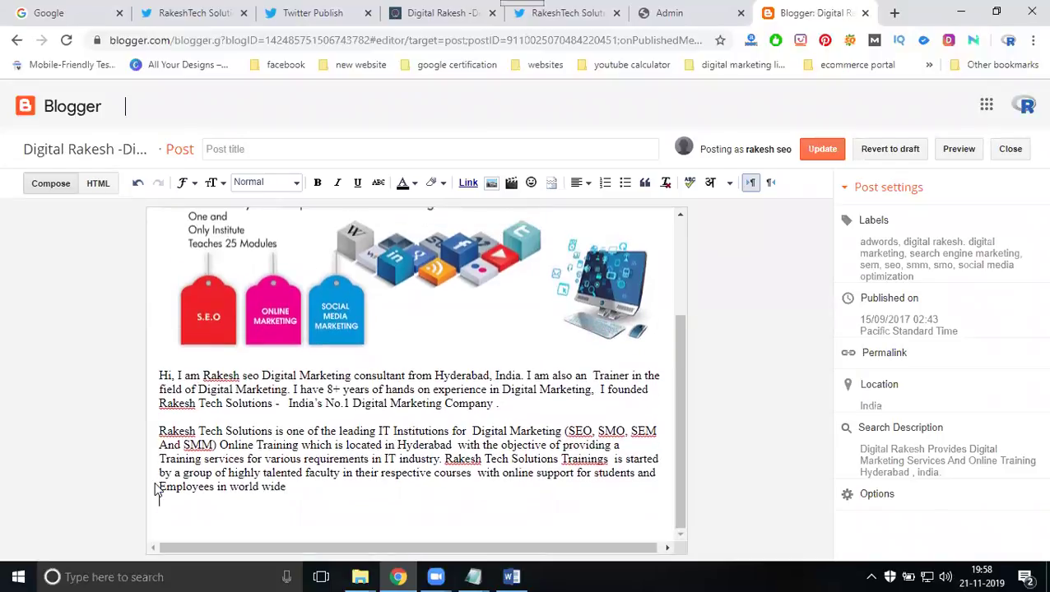
pyautogui.press('Return')
pyautogui.press('Return')
pyautogui.press('Return')
pyautogui.press('Return')
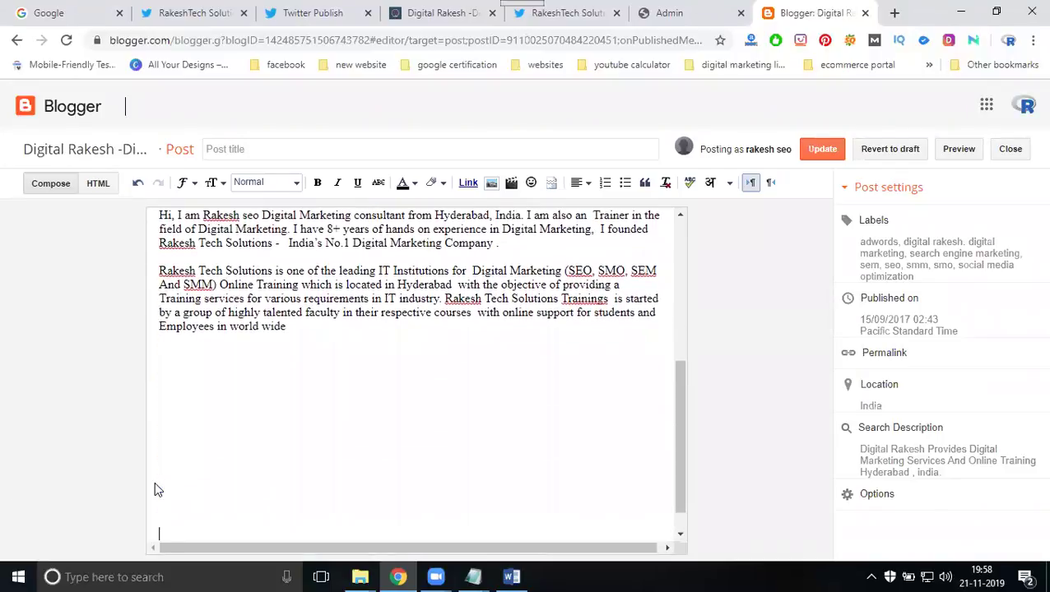
pyautogui.scroll(2, 670, 388)
pyautogui.scroll(2, 670, 388)
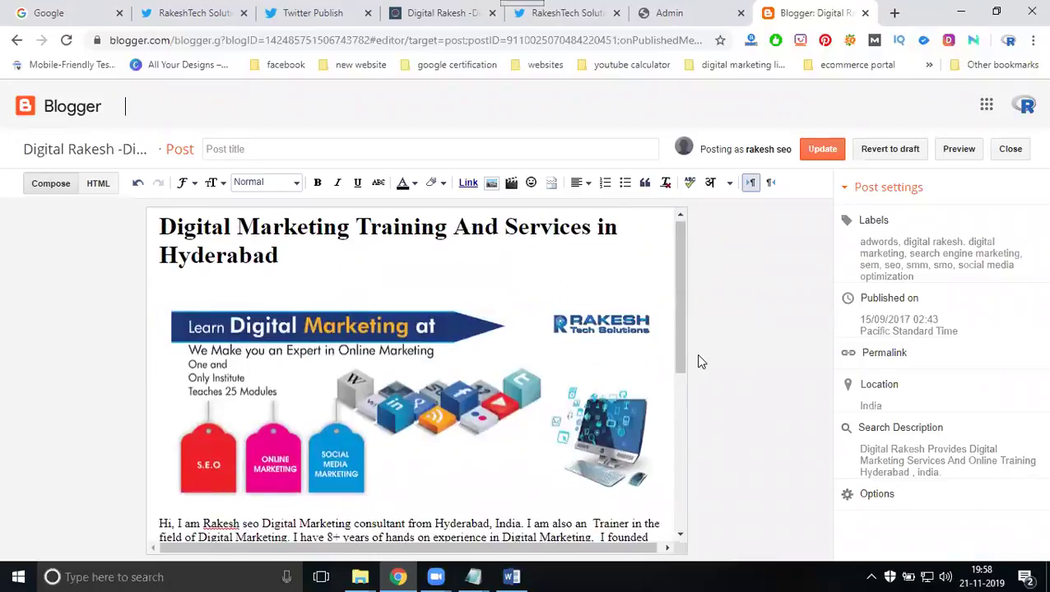
# Step: In HTML view, paste the follow-button code on a new line after the closing div and update the post
pyautogui.click(98, 183)
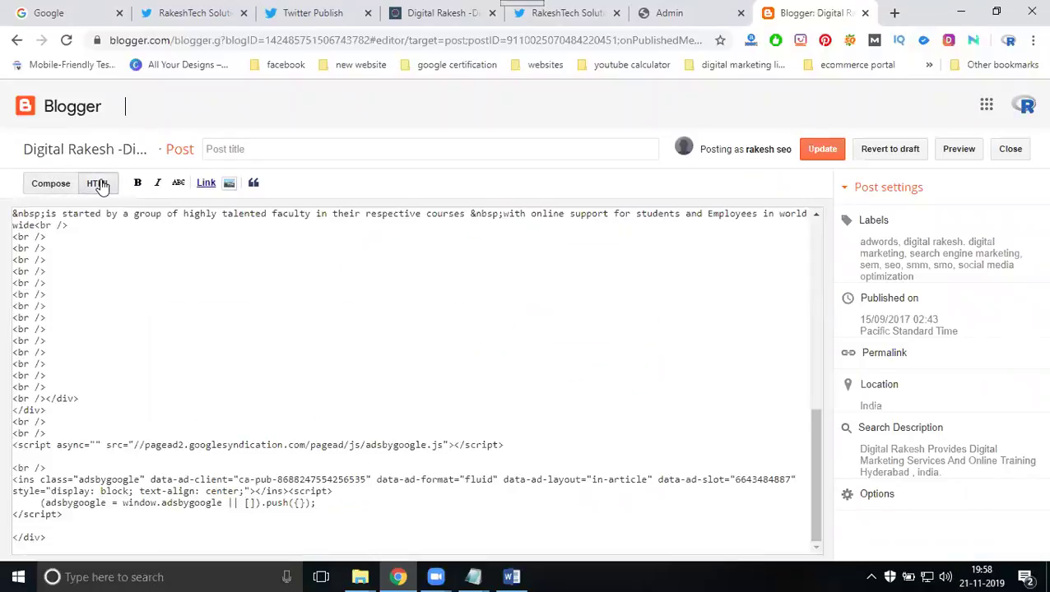
pyautogui.click(52, 185)
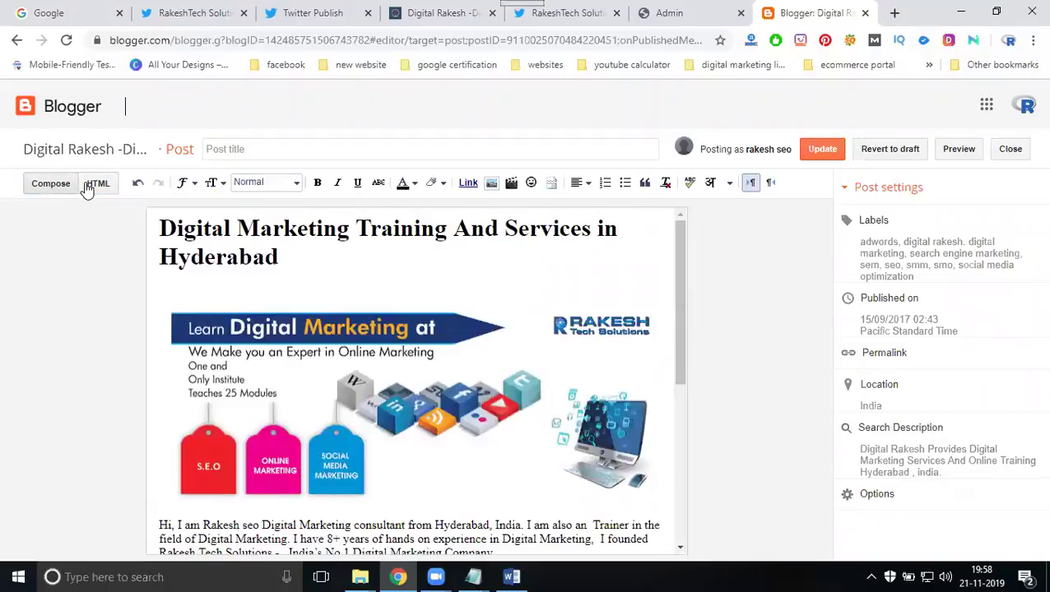
pyautogui.click(95, 183)
pyautogui.scroll(-10, 196, 355)
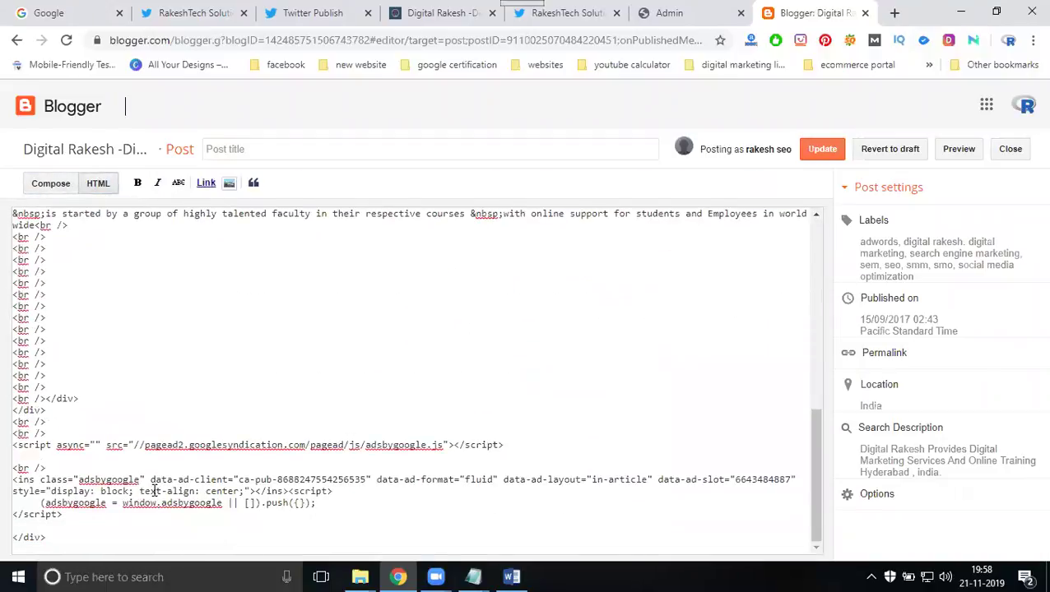
pyautogui.click(511, 576)
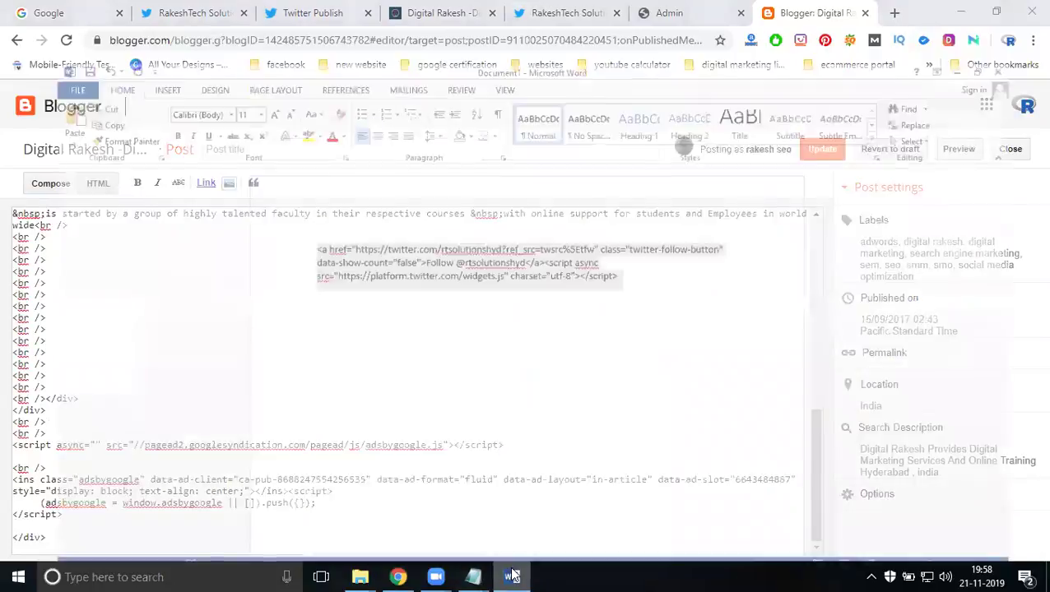
pyautogui.click(512, 576)
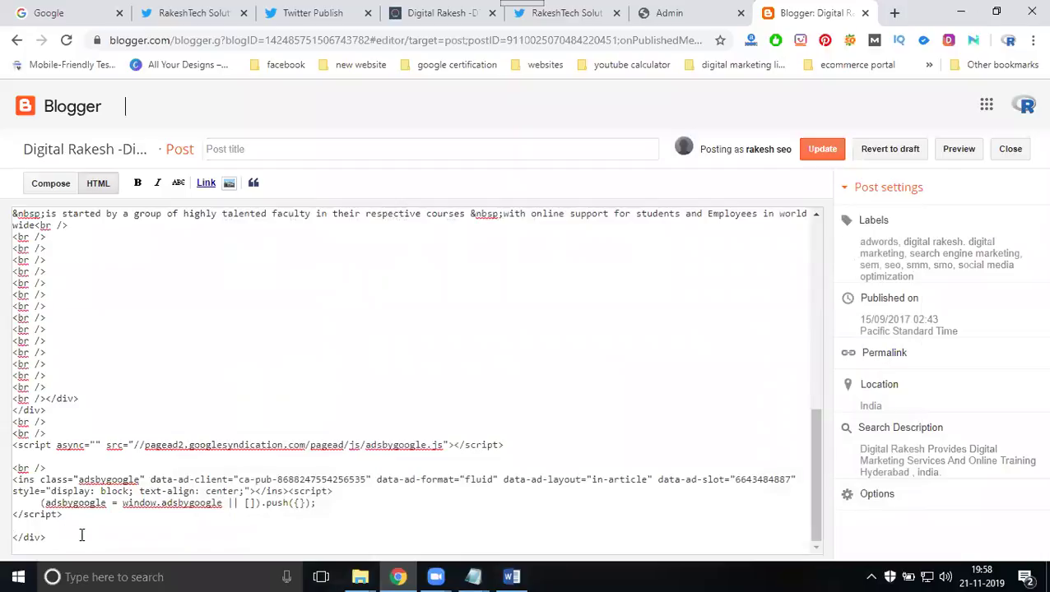
pyautogui.press('Return')
pyautogui.write('<a href="https://twitter.com/rtsolutionshyd?ref_src=twsrc%5Etfw" class="twitter-follow-button" data-show-count="false">Follow @rtsolutionshyd</a><script async src="https://platform.twitter.com/widgets.js" charset="utf-8"></script>')
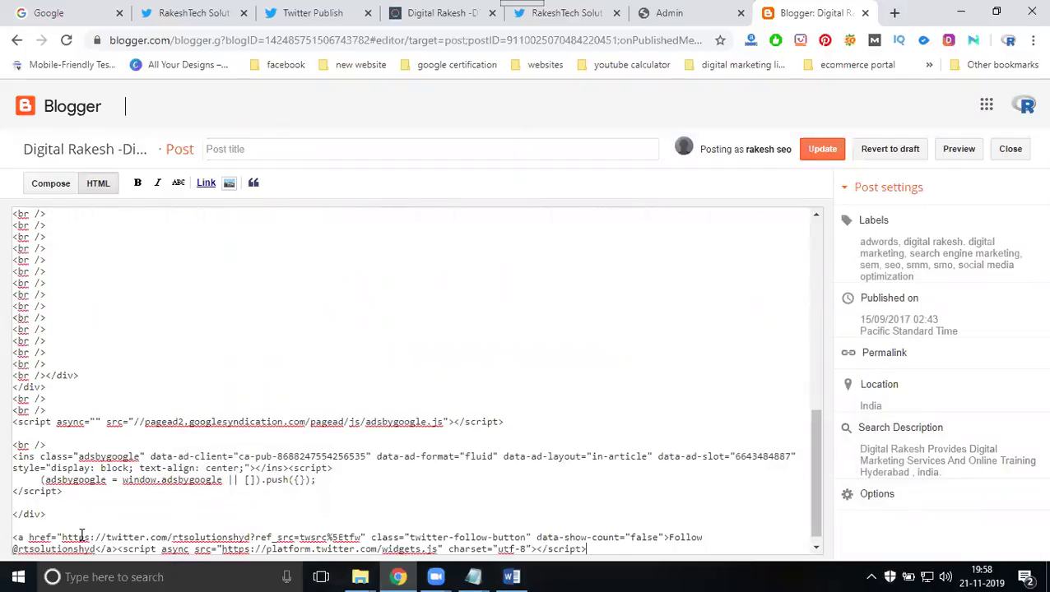
pyautogui.click(821, 153)
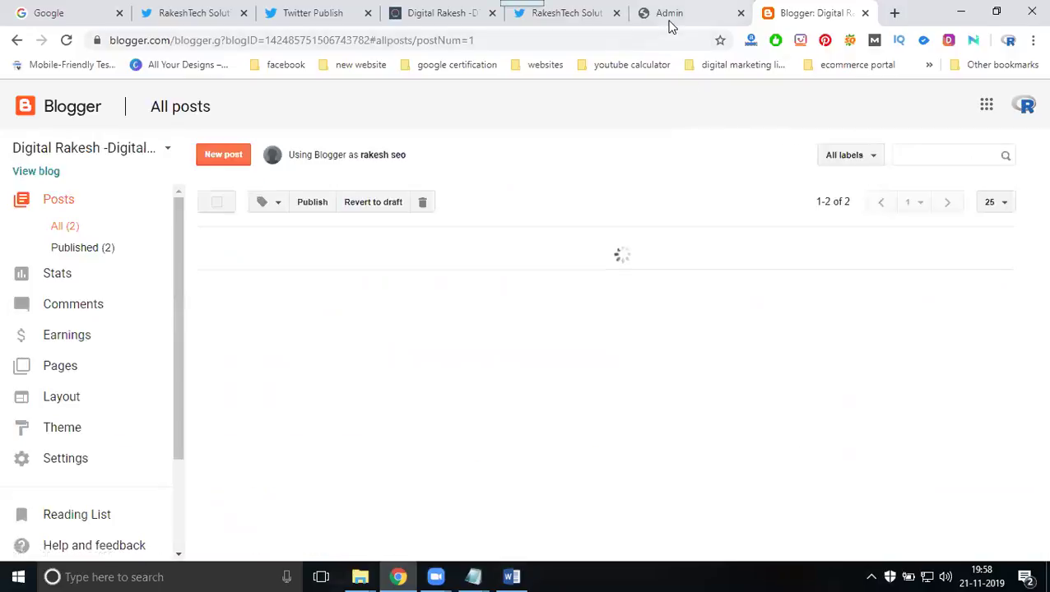
pyautogui.click(41, 172)
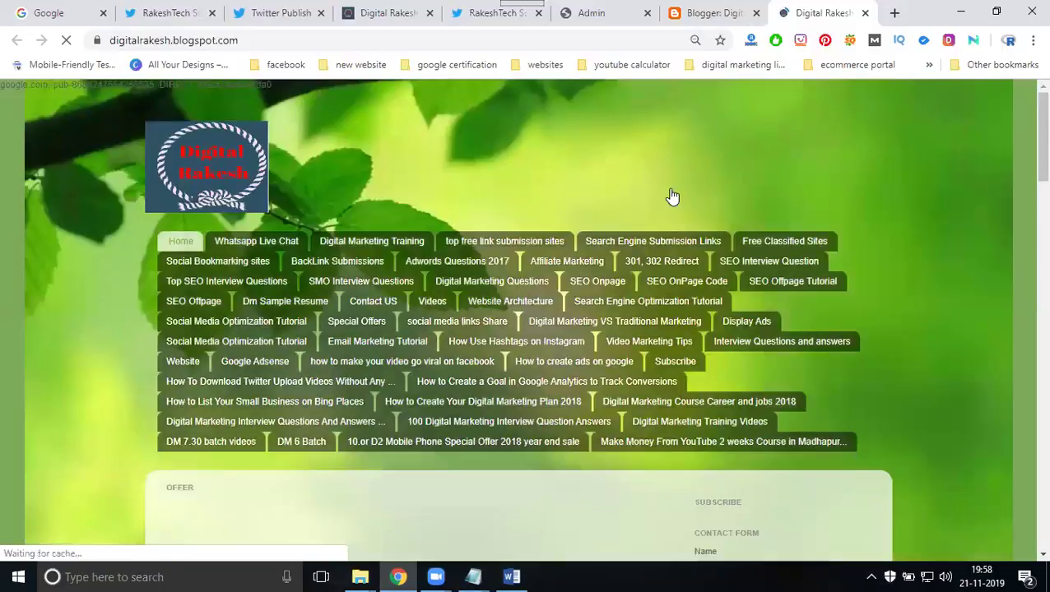
pyautogui.scroll(-10, 672, 196)
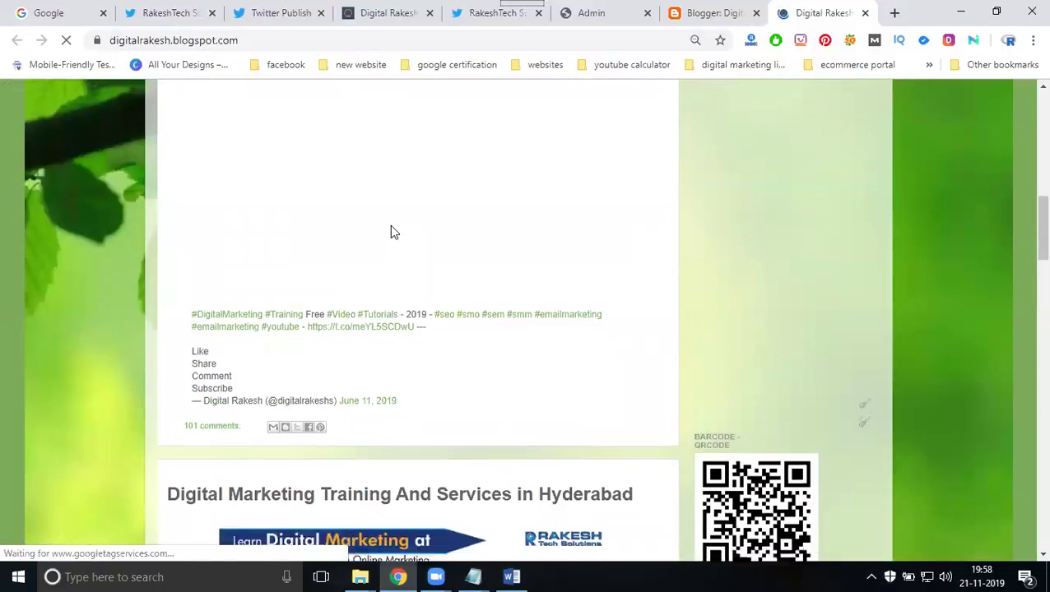
pyautogui.scroll(-6, 392, 233)
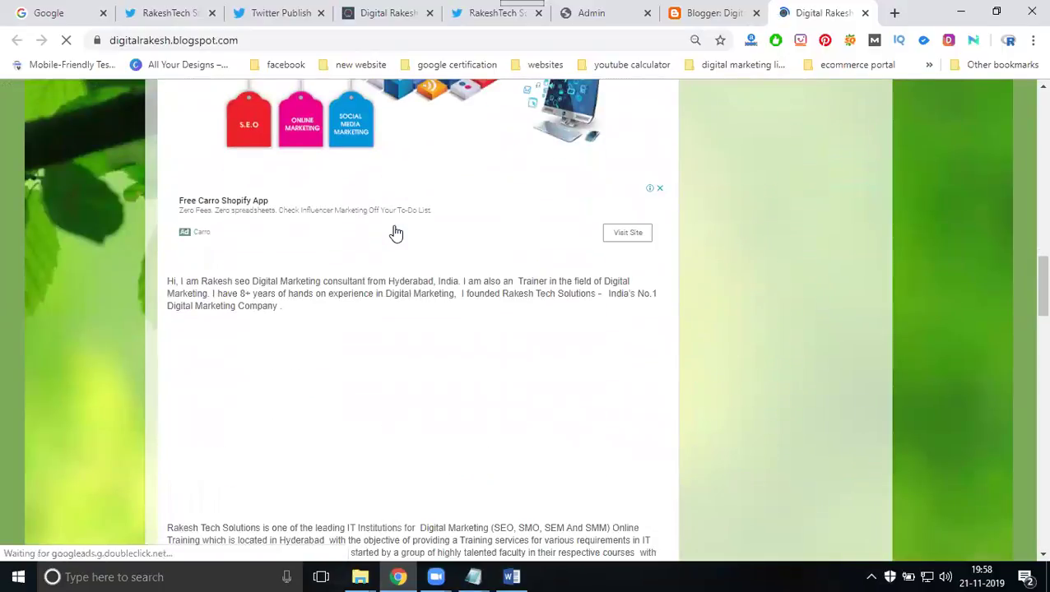
pyautogui.scroll(-4, 396, 234)
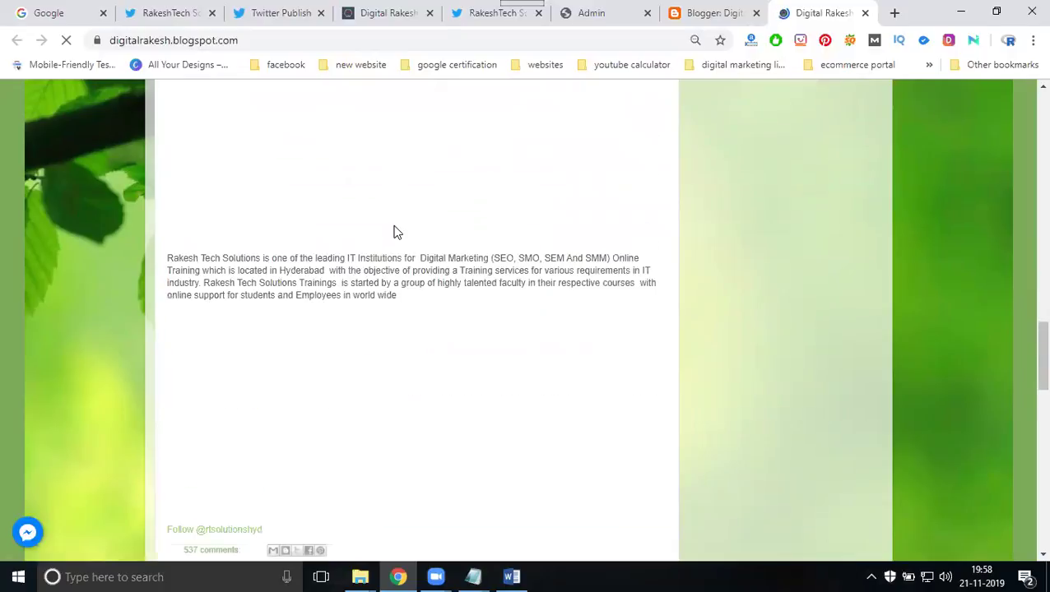
pyautogui.scroll(-3, 393, 233)
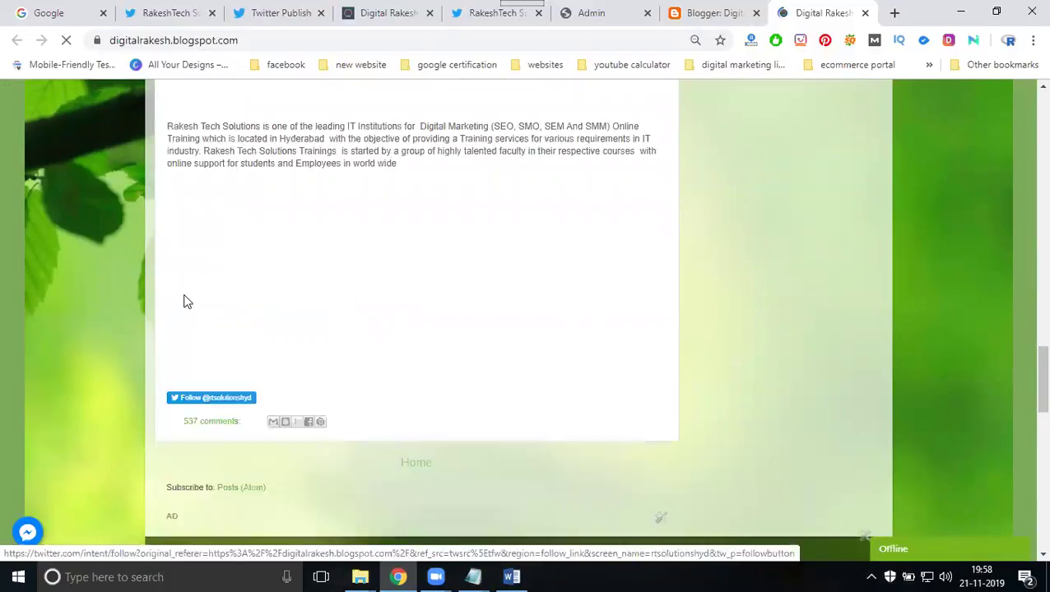
pyautogui.scroll(-5, 233, 311)
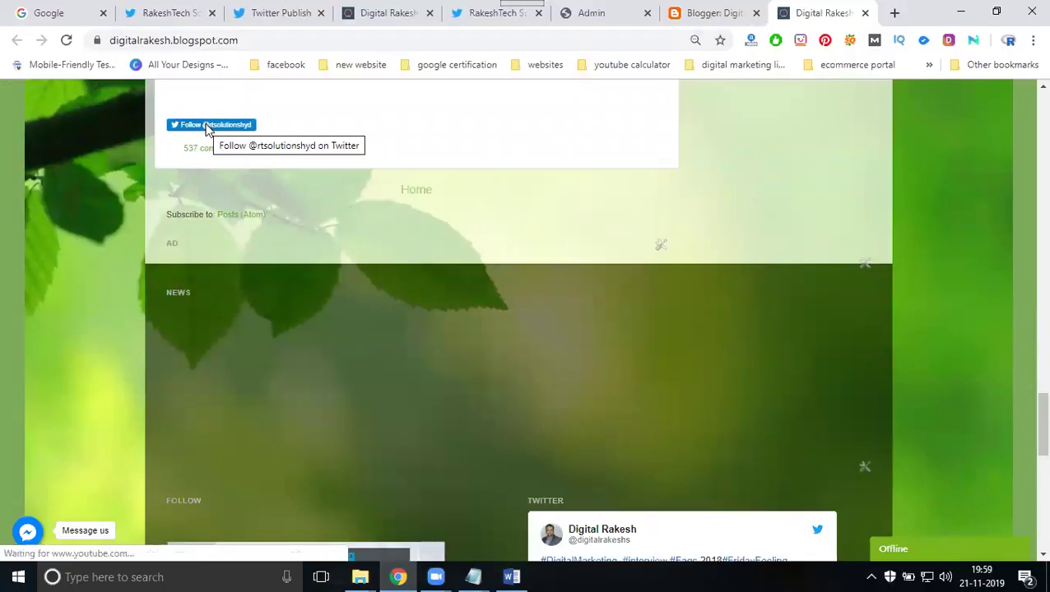
pyautogui.click(207, 128)
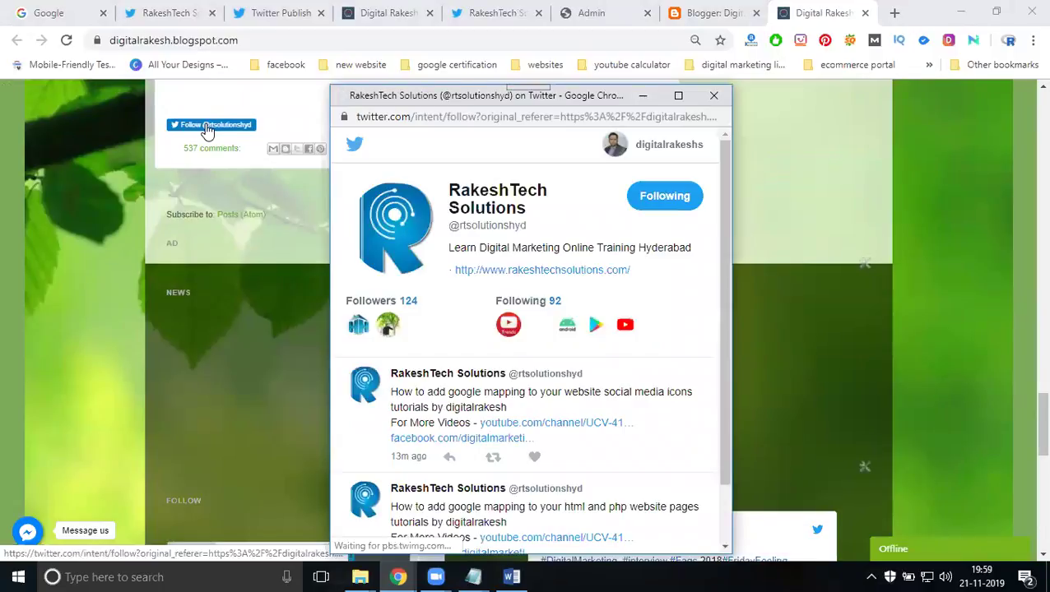
pyautogui.click(713, 96)
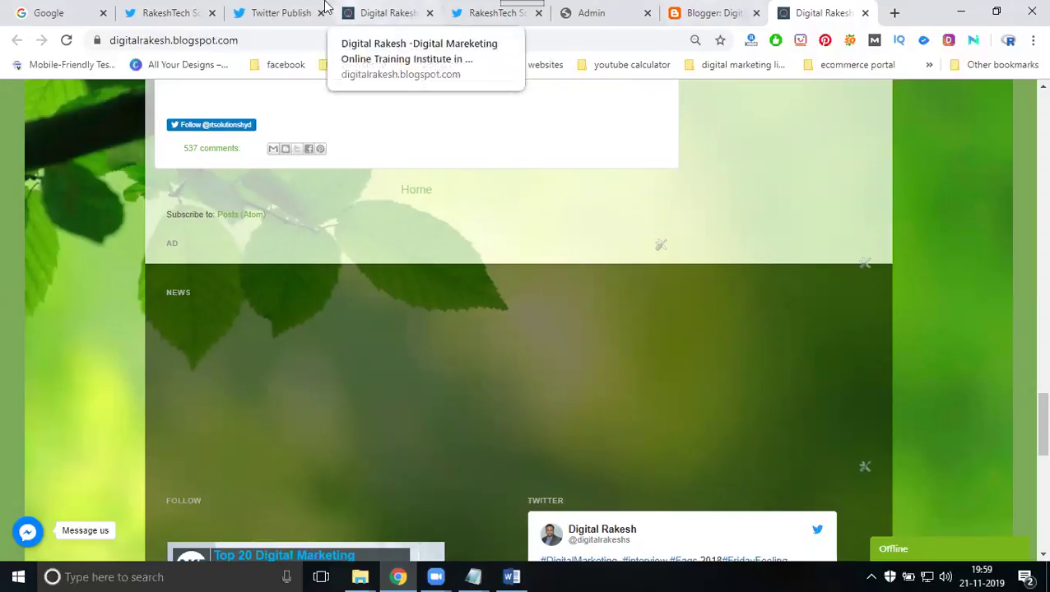
pyautogui.click(281, 10)
pyautogui.click(700, 234)
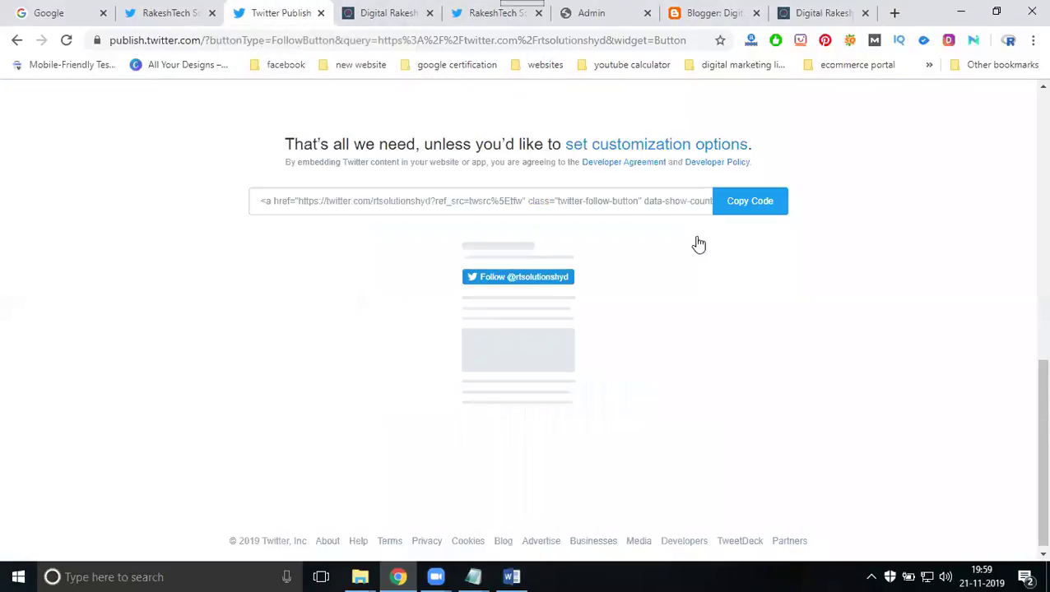
pyautogui.scroll(4, 729, 343)
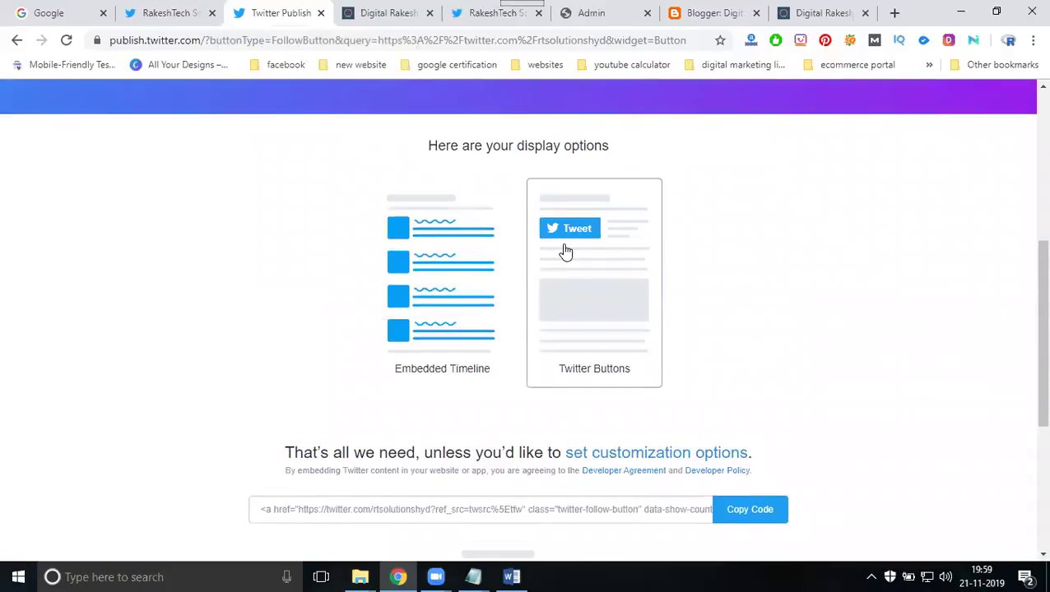
pyautogui.click(473, 247)
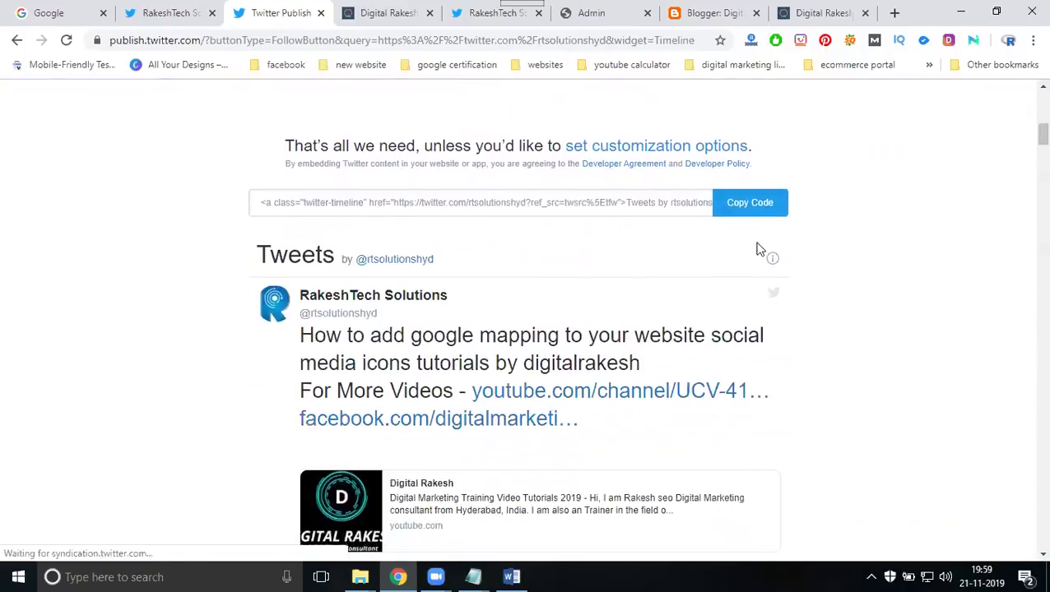
pyautogui.click(749, 206)
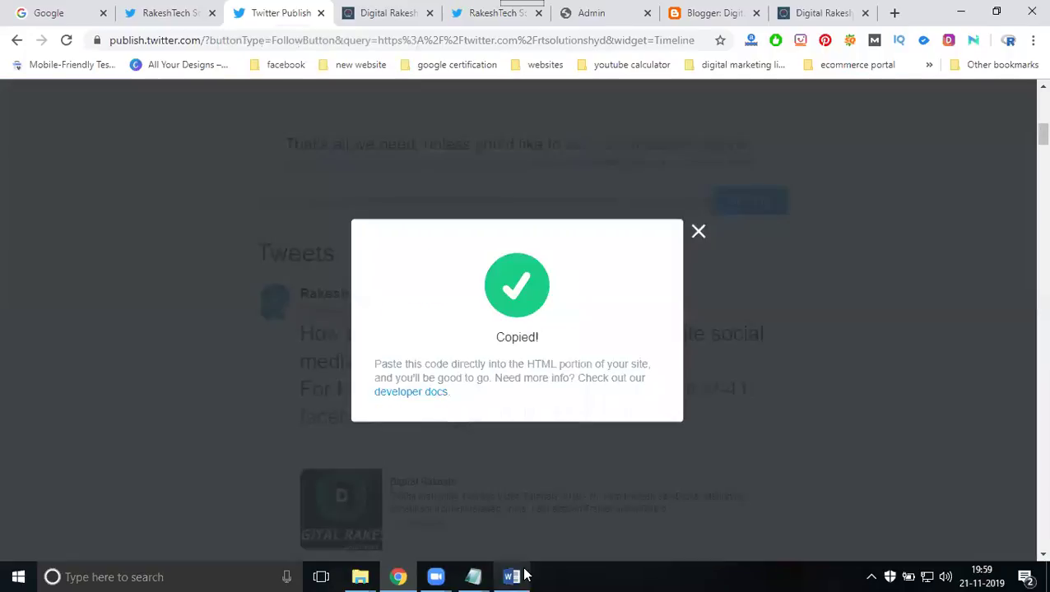
pyautogui.click(512, 576)
# Step: Paste the timeline embed code as plain text (Keep Text Only) below the follow-button code
pyautogui.click(646, 238)
pyautogui.press('Return')
pyautogui.press('Return')
pyautogui.press('Return')
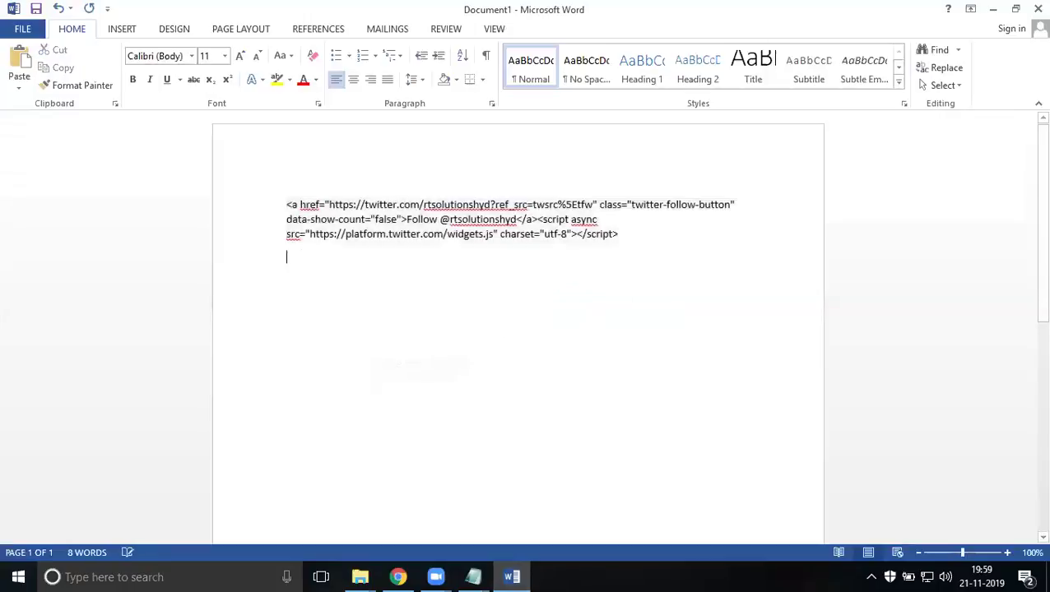
pyautogui.hotkey('ctrl', 'v')
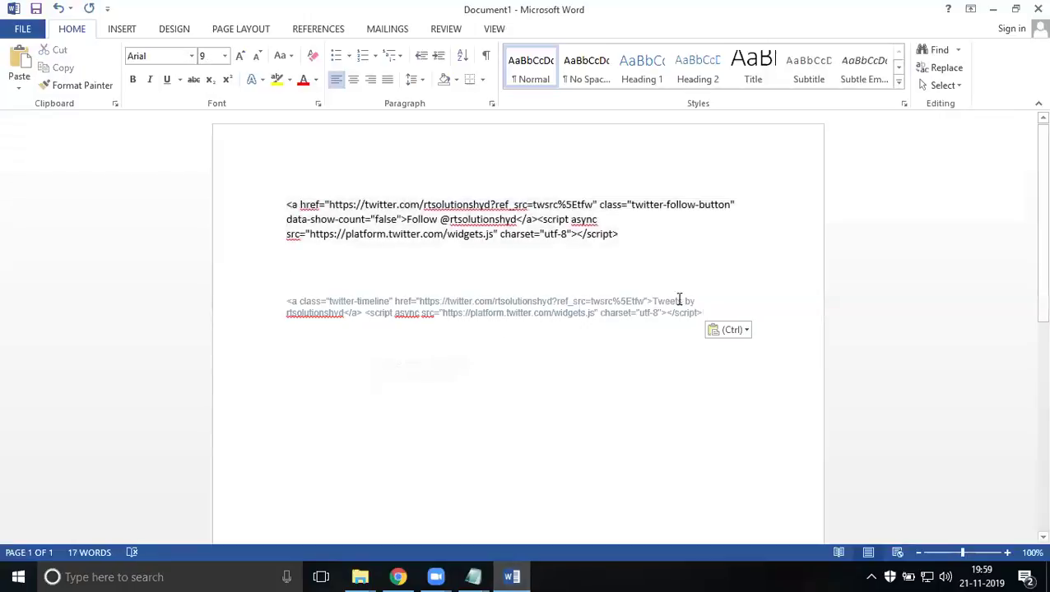
pyautogui.click(727, 332)
pyautogui.click(765, 372)
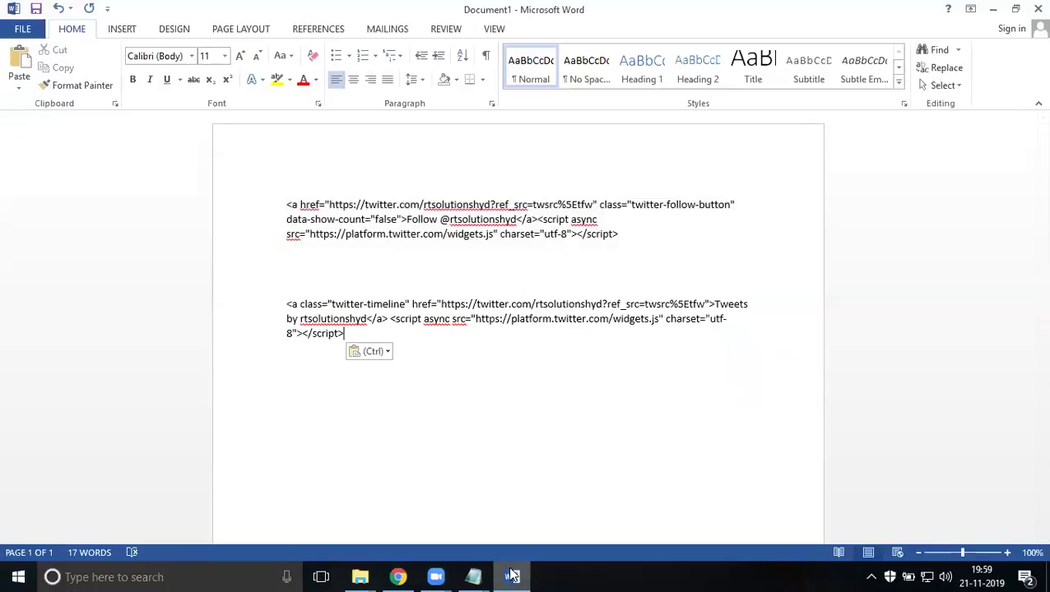
pyautogui.click(475, 576)
# Step: Bring forward the Untitled Notepad note with the publish.twitter.com FollowButton link
pyautogui.click(621, 527)
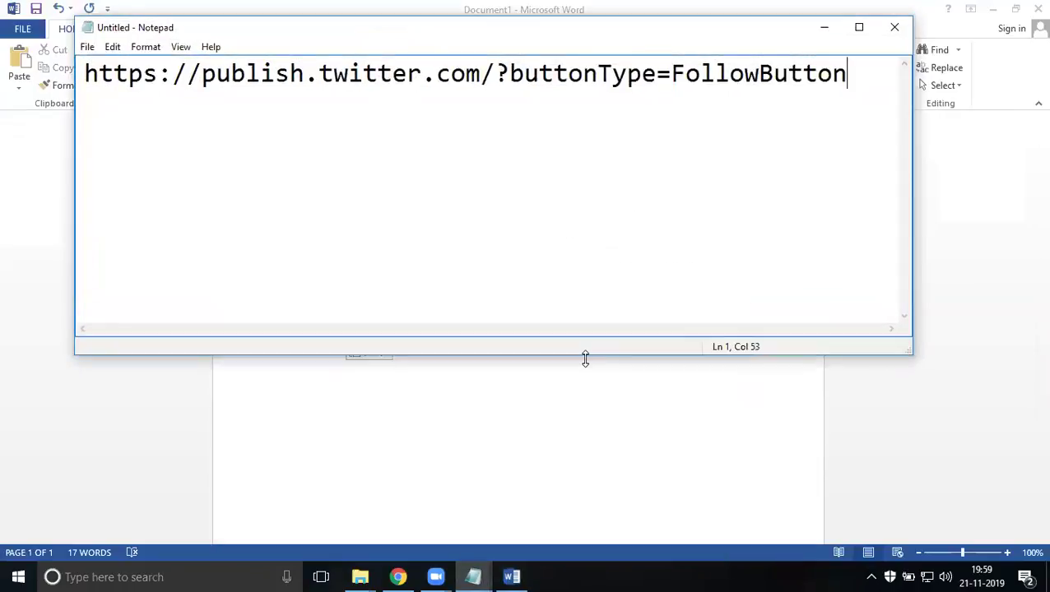